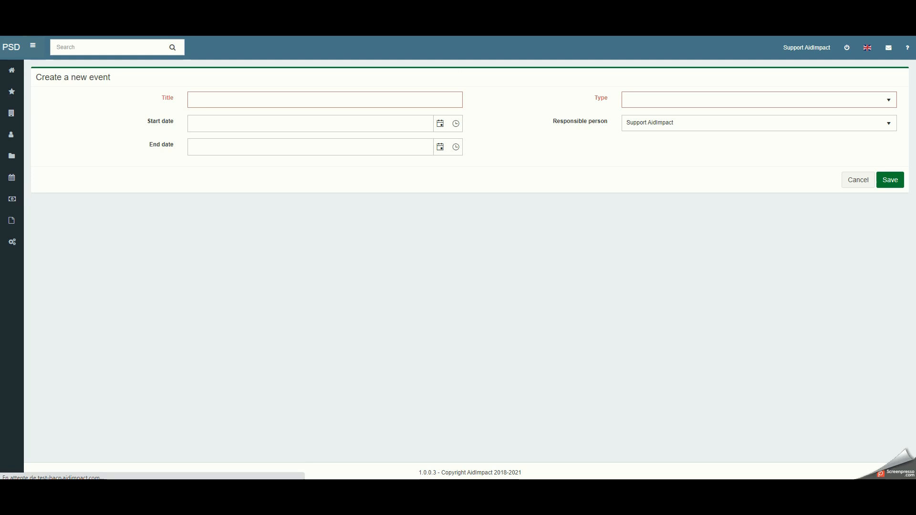
Open the attendance list of the Event tutorial event
{"action": "left_click", "coordinate": [65, 141]}
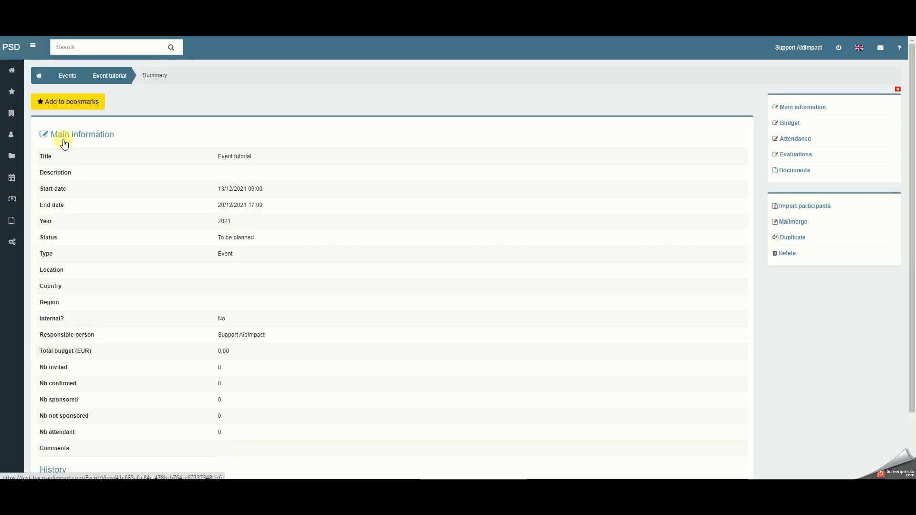
{"action": "left_click", "coordinate": [807, 144]}
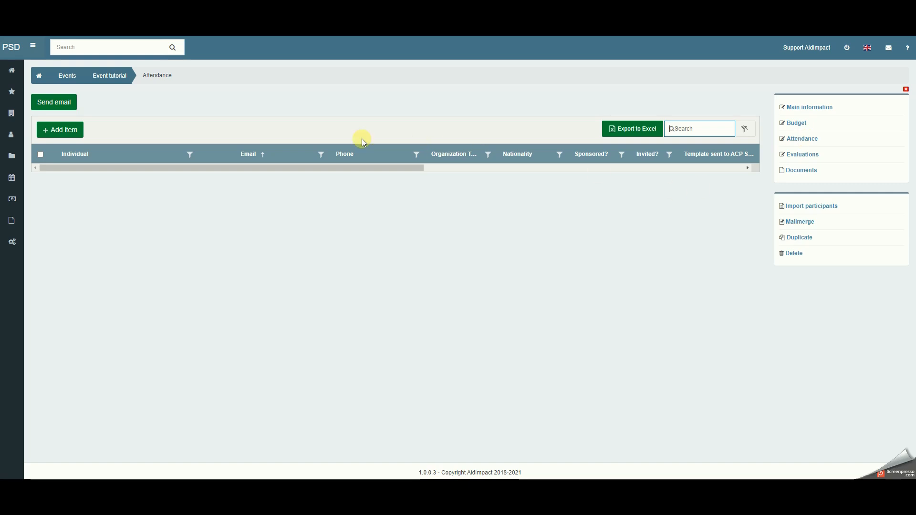
{"action": "left_click_drag", "start_coordinate": [192, 156], "coordinate": [263, 159]}
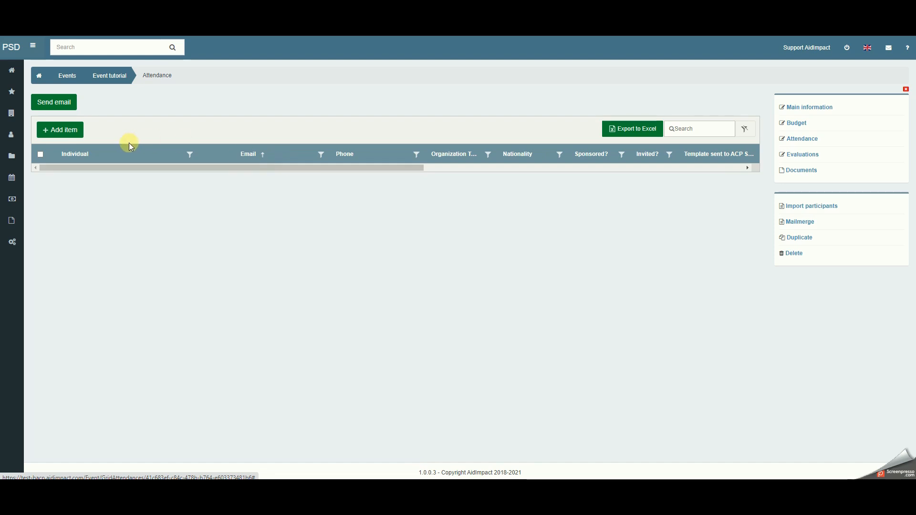
Add a participant to the attendance list, choosing the fourth named individual from the unfiltered list of individuals
{"action": "left_click", "coordinate": [72, 128]}
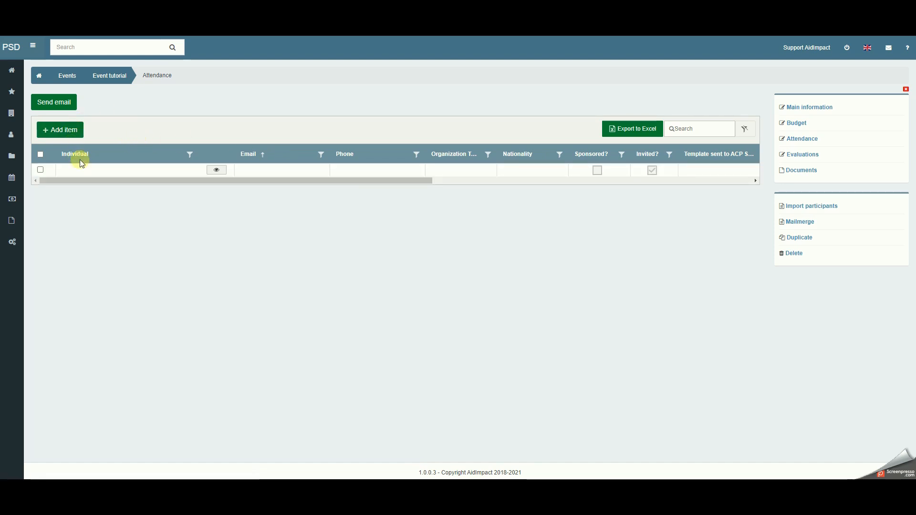
{"action": "left_click", "coordinate": [82, 171]}
{"action": "left_click", "coordinate": [84, 172]}
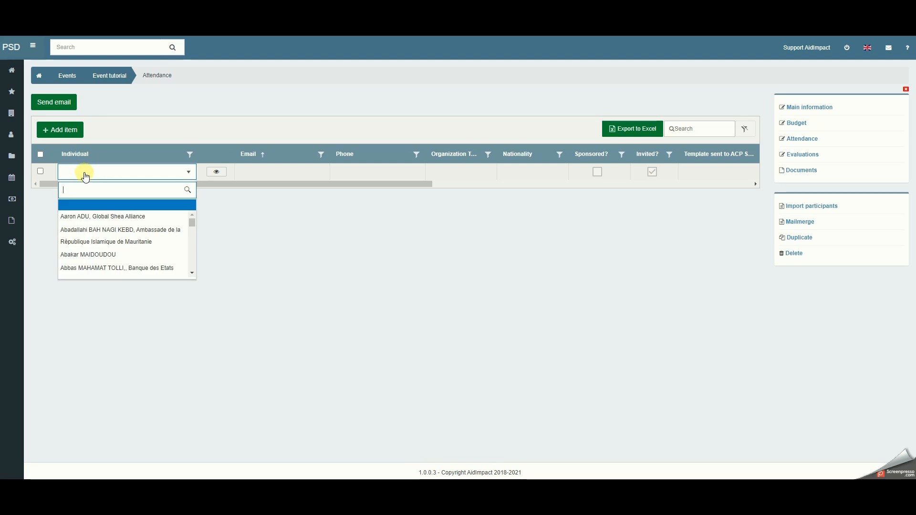
{"action": "left_click", "coordinate": [94, 254]}
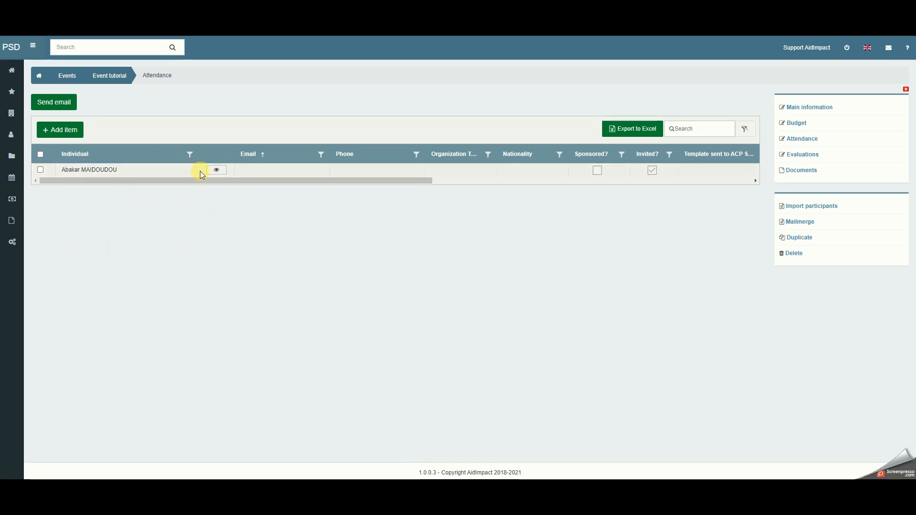
Add a second participant to the attendance list by searching the individuals by part of the surname
{"action": "left_click", "coordinate": [58, 127]}
{"action": "left_click", "coordinate": [77, 170]}
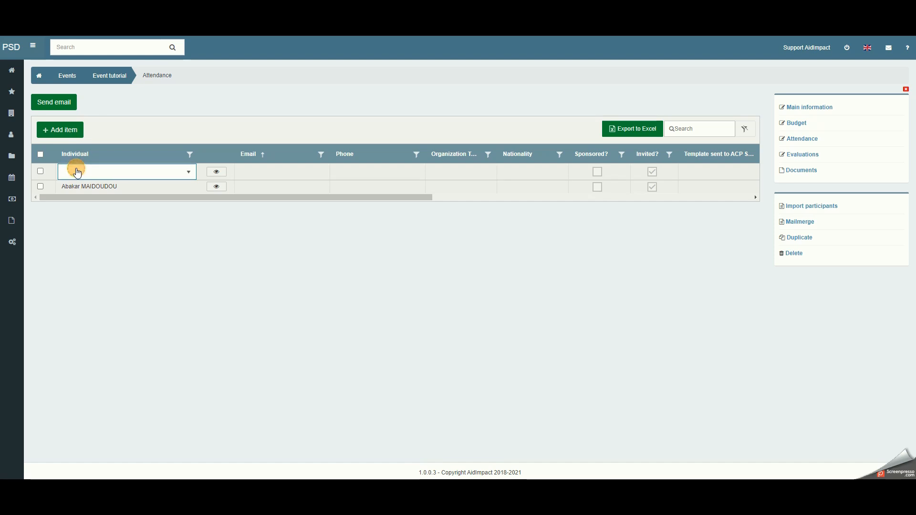
{"action": "left_click", "coordinate": [98, 175]}
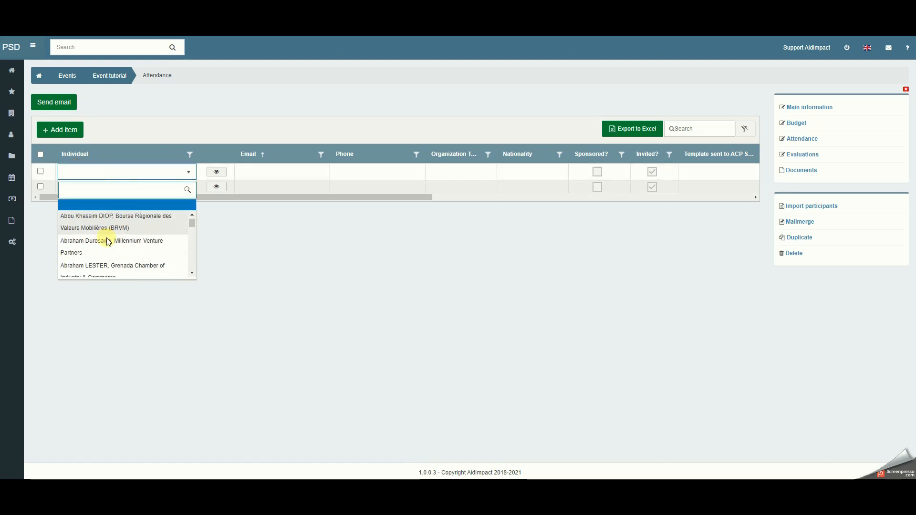
{"action": "type", "text": "de oli"}
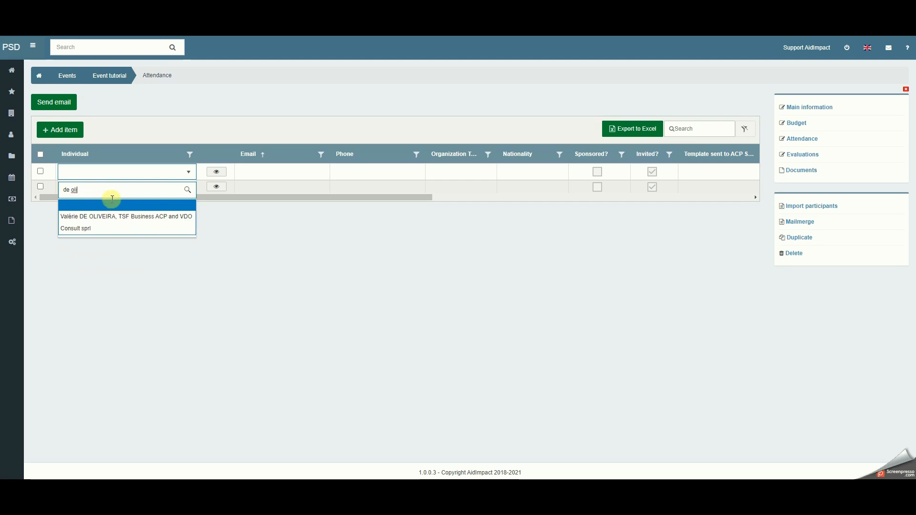
{"action": "left_click", "coordinate": [130, 216]}
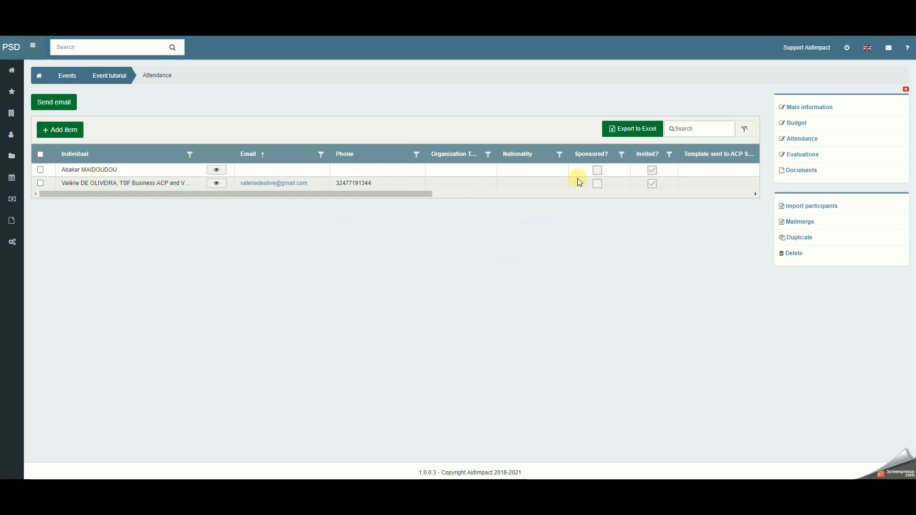
Mark both participants as confirmed and as attendant
{"action": "left_click_drag", "start_coordinate": [414, 192], "coordinate": [590, 197]}
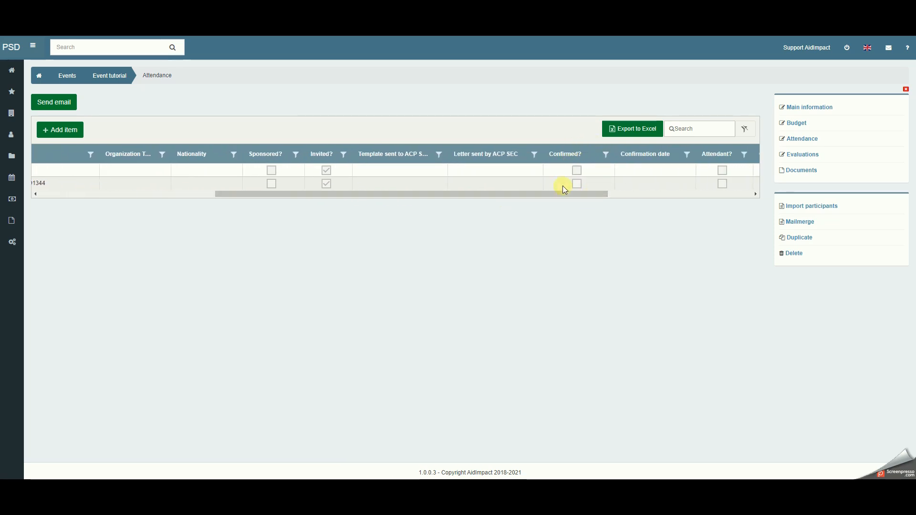
{"action": "left_click", "coordinate": [154, 168]}
{"action": "left_click", "coordinate": [577, 170]}
{"action": "left_click", "coordinate": [577, 185]}
{"action": "left_click_drag", "start_coordinate": [563, 194], "coordinate": [648, 192]}
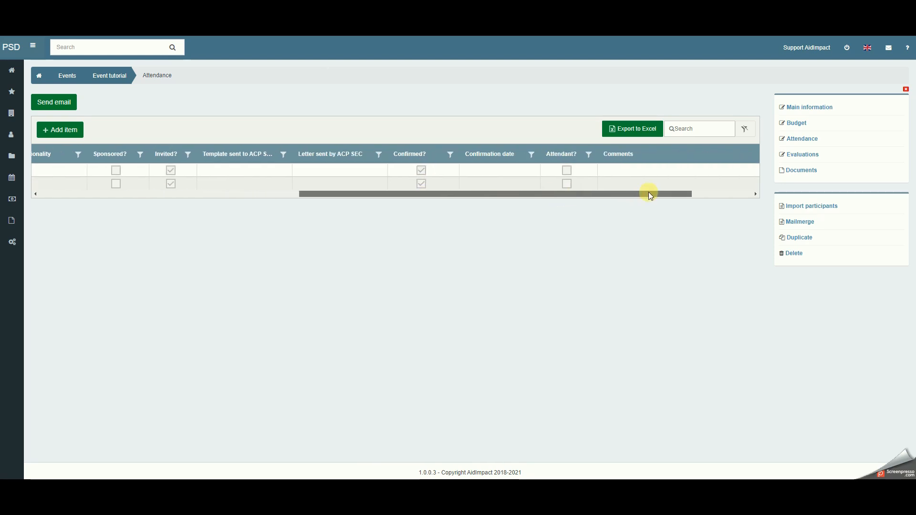
{"action": "left_click", "coordinate": [567, 170]}
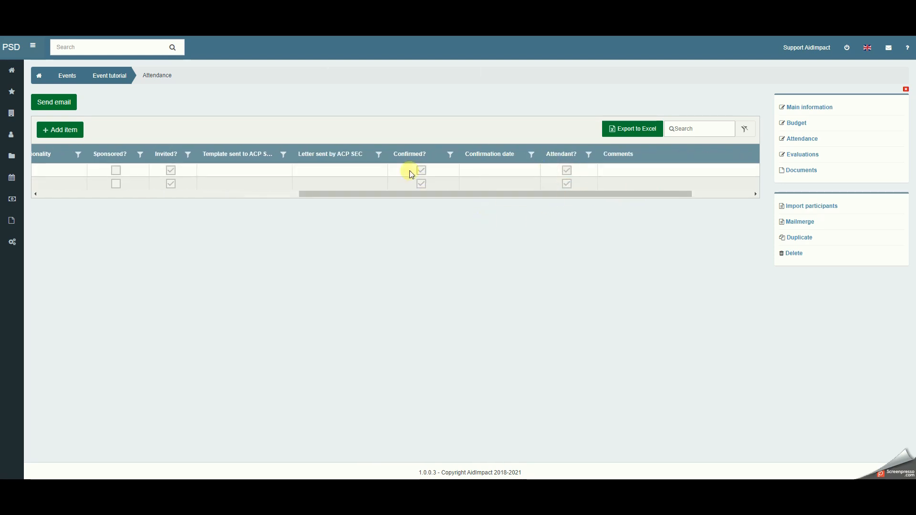
Set the confirmation date of both participants to 26/08/2021
{"action": "left_click", "coordinate": [526, 171]}
{"action": "left_click", "coordinate": [532, 174]}
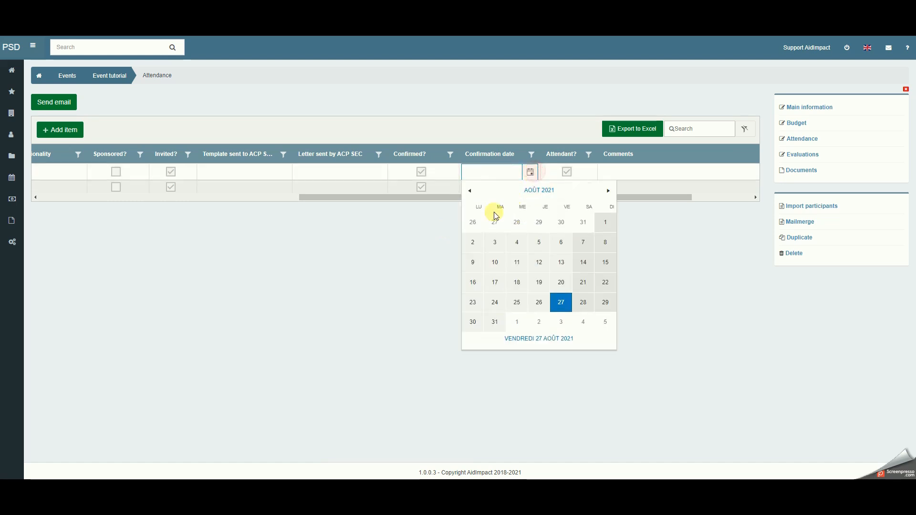
{"action": "left_click", "coordinate": [539, 303]}
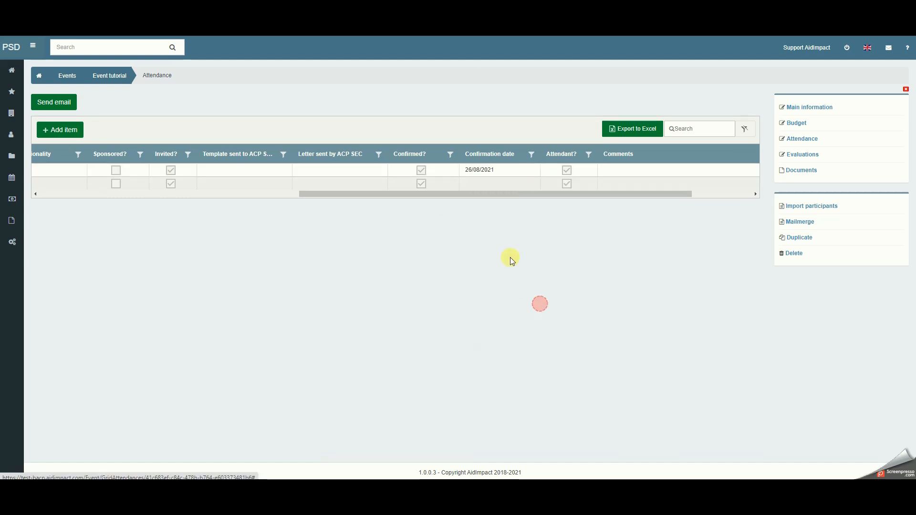
{"action": "left_click", "coordinate": [536, 184]}
{"action": "left_click", "coordinate": [533, 185]}
{"action": "left_click", "coordinate": [536, 312]}
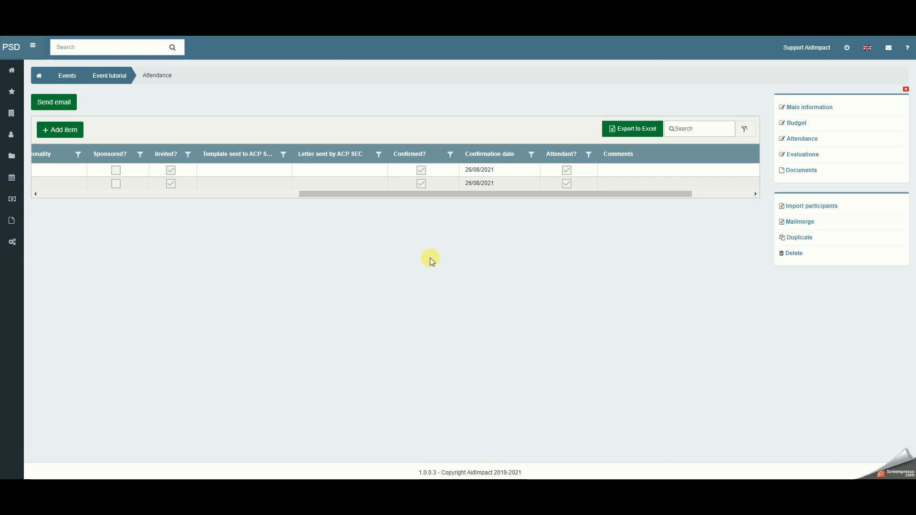
Enter "comment" in the comments of the participant in the second row
{"action": "left_click", "coordinate": [613, 181]}
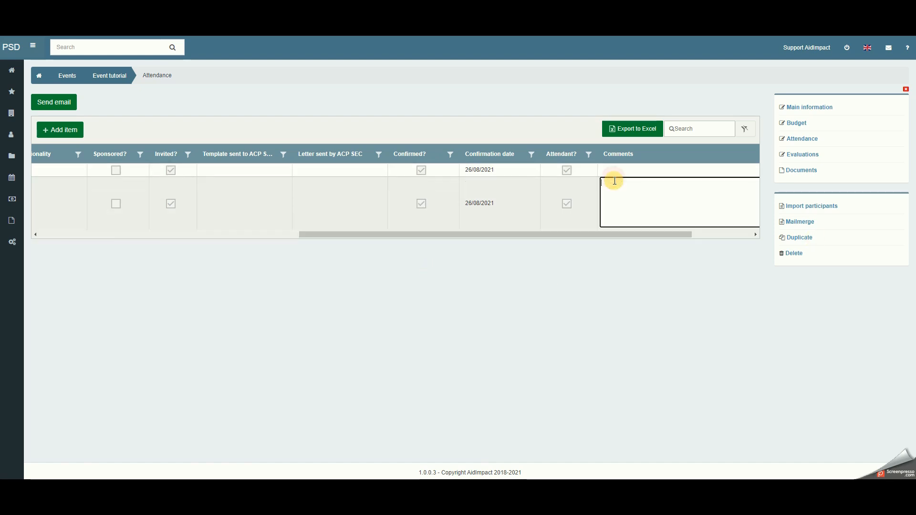
{"action": "type", "text": "comple"}
{"action": "left_click", "coordinate": [608, 238]}
{"action": "left_click_drag", "start_coordinate": [603, 196], "coordinate": [692, 194]}
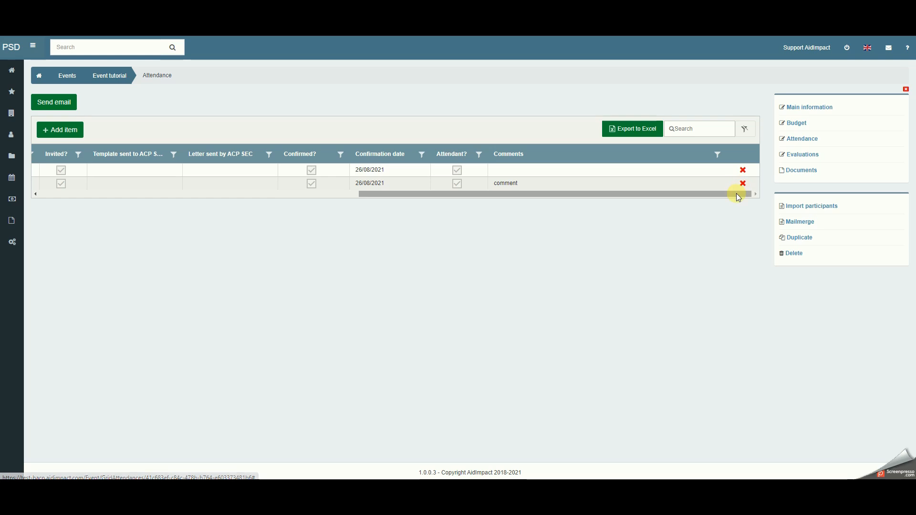
{"action": "left_click", "coordinate": [742, 170]}
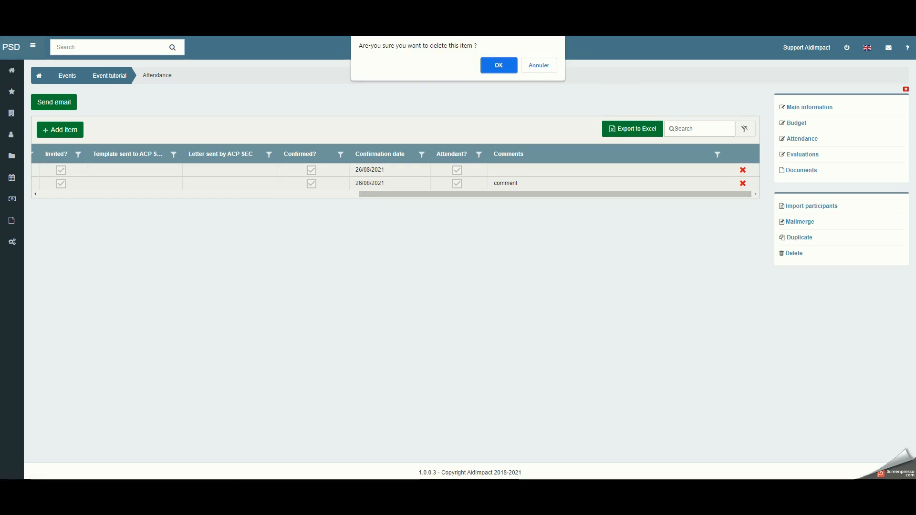
{"action": "left_click", "coordinate": [555, 66]}
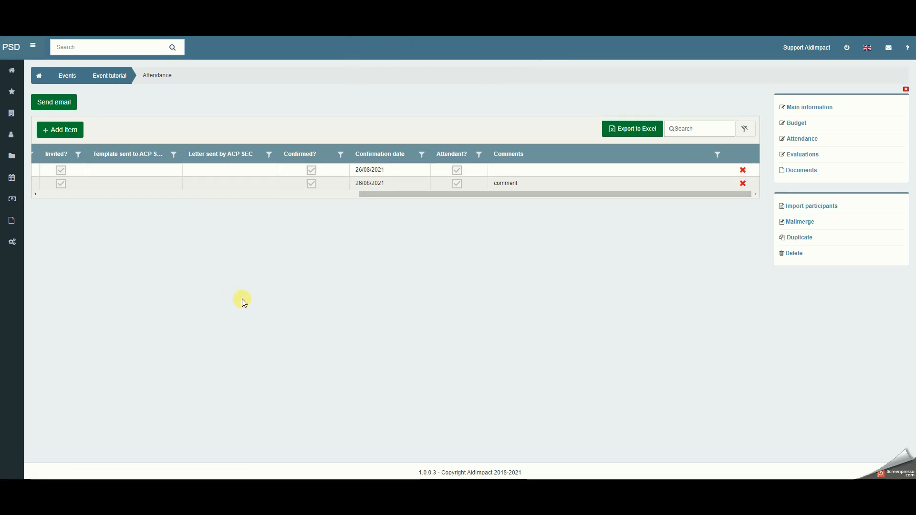
{"action": "left_click_drag", "start_coordinate": [430, 193], "coordinate": [61, 144]}
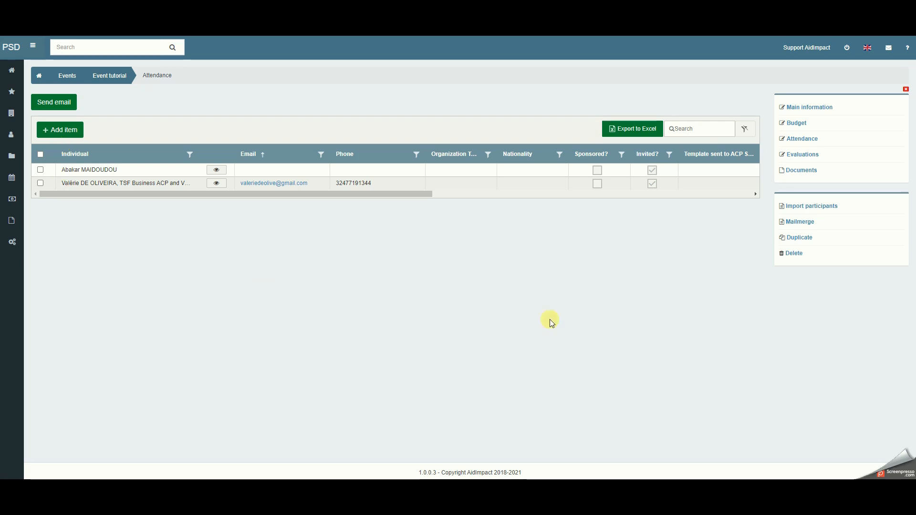
Download the English Excel template for importing participants, review its columns in Excel and close it
{"action": "left_click", "coordinate": [813, 208]}
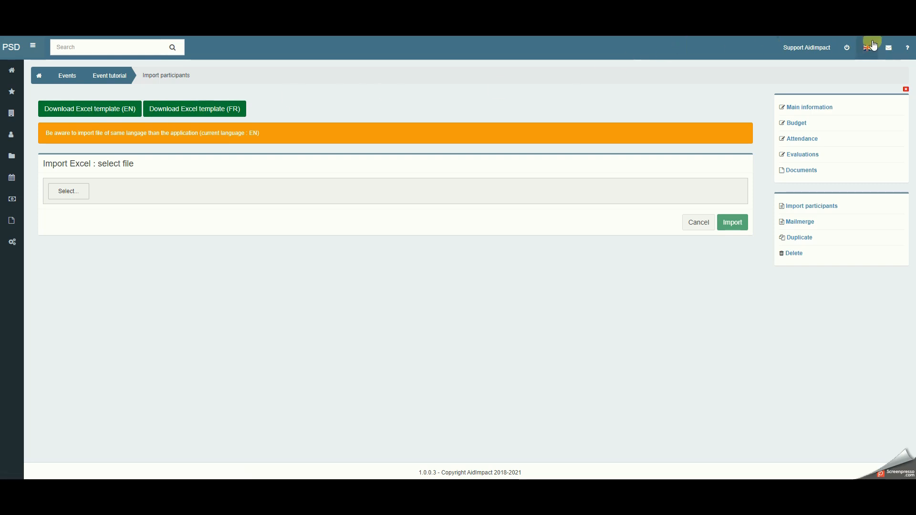
{"action": "left_click", "coordinate": [105, 112]}
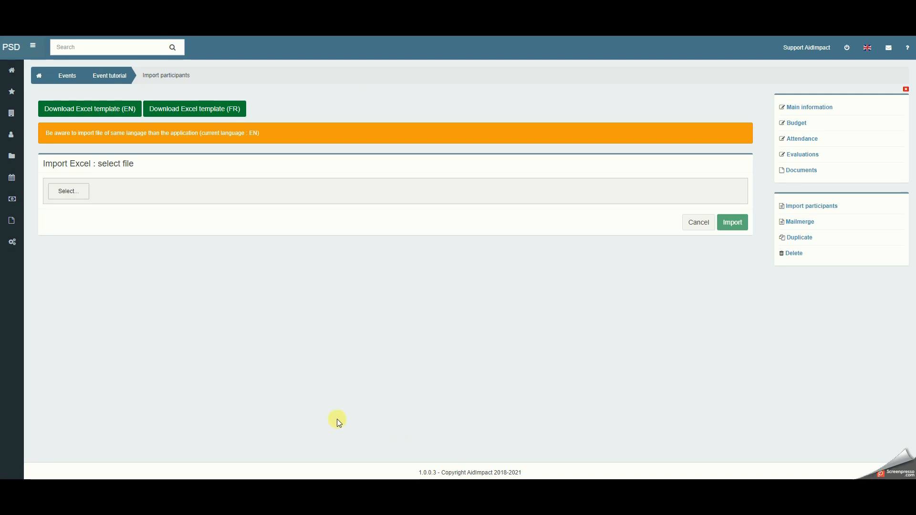
{"action": "left_click_drag", "start_coordinate": [0, 131], "coordinate": [591, 40]}
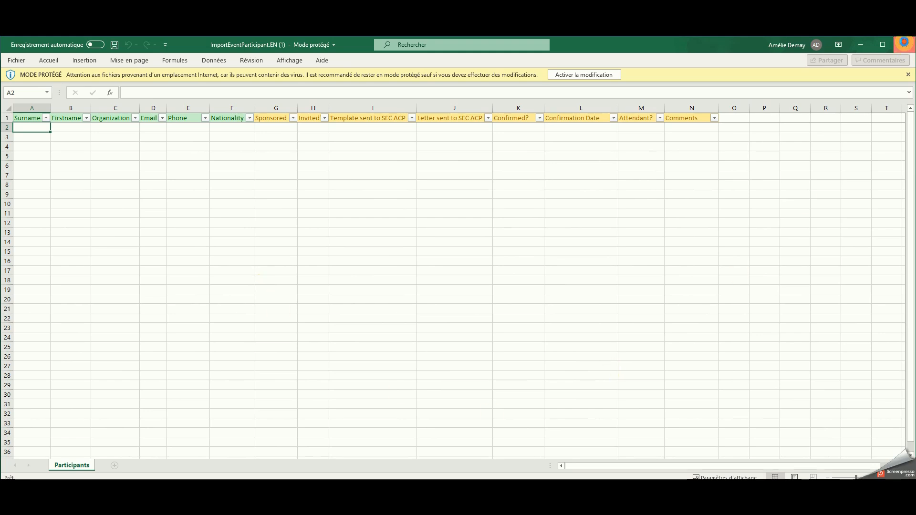
{"action": "left_click", "coordinate": [905, 46]}
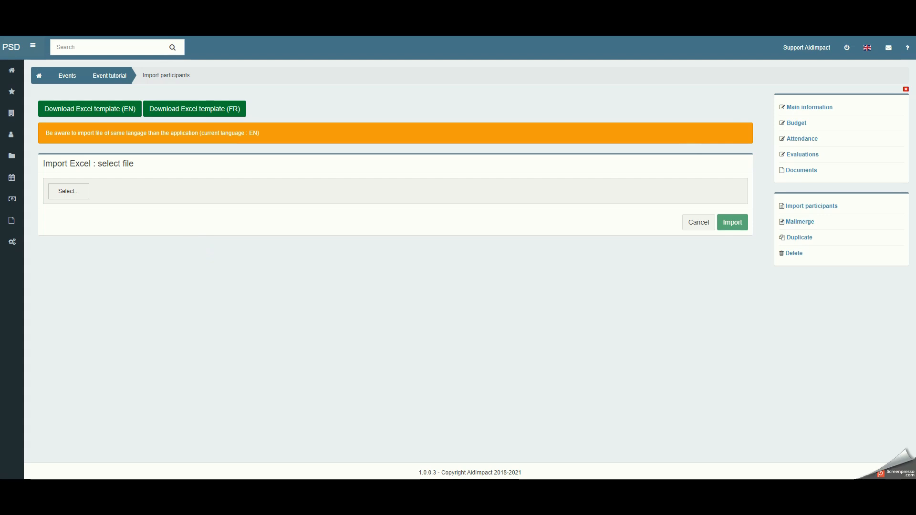
Upload ImportEventParticipant.EN.xlsx as the participants file and import it for matching
{"action": "left_click", "coordinate": [79, 195]}
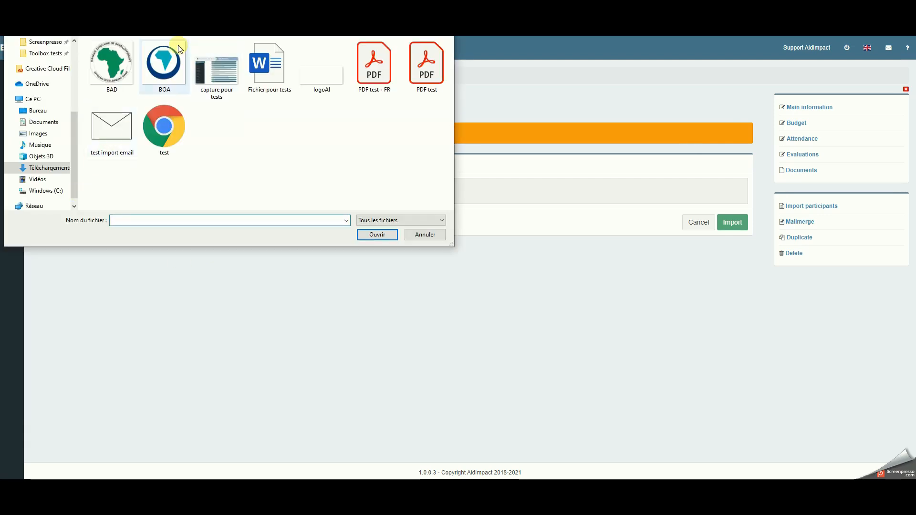
{"action": "left_click_drag", "start_coordinate": [144, 36], "coordinate": [0, 80]}
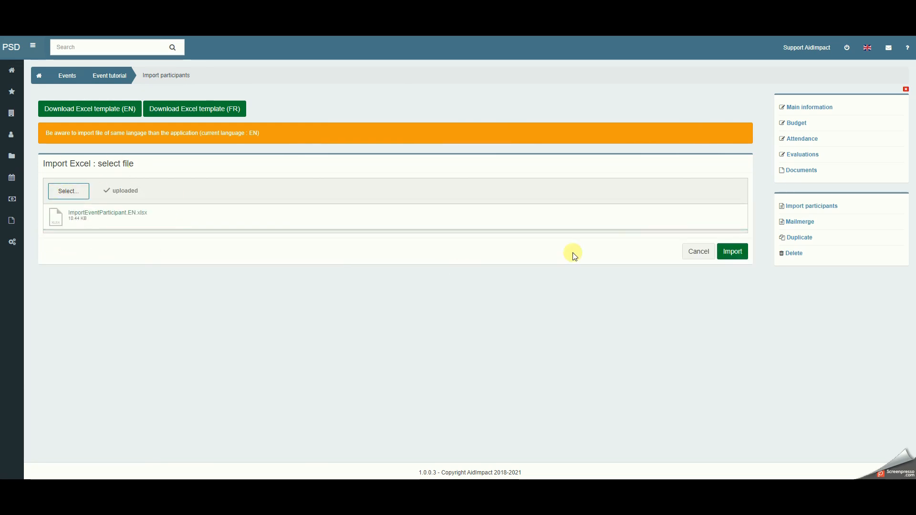
{"action": "left_click", "coordinate": [739, 250]}
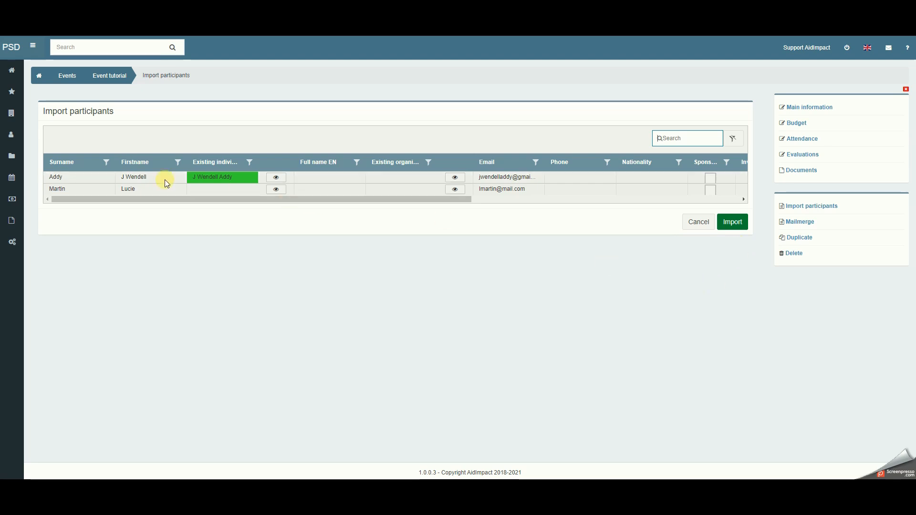
Check the existing individual matching options for both imported participants, leaving the matches as they are
{"action": "left_click", "coordinate": [212, 190]}
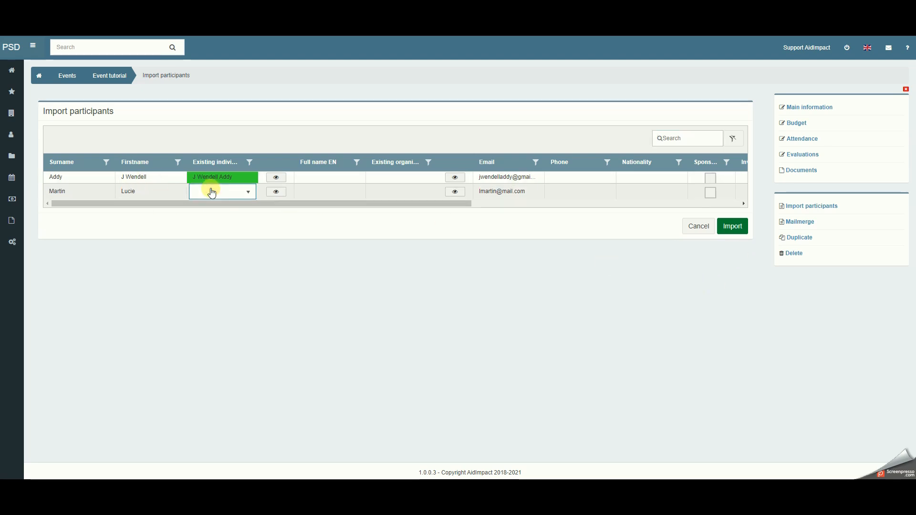
{"action": "left_click", "coordinate": [199, 236]}
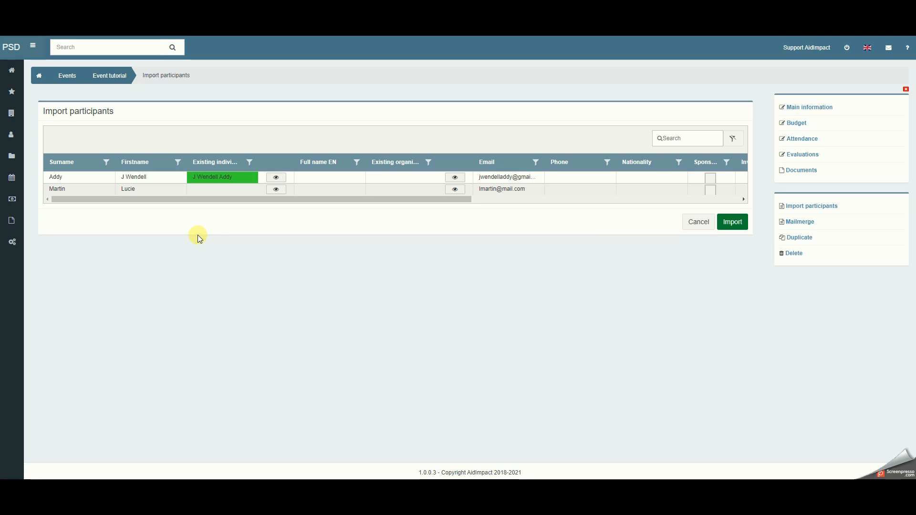
{"action": "left_click", "coordinate": [249, 179]}
{"action": "left_click", "coordinate": [248, 180]}
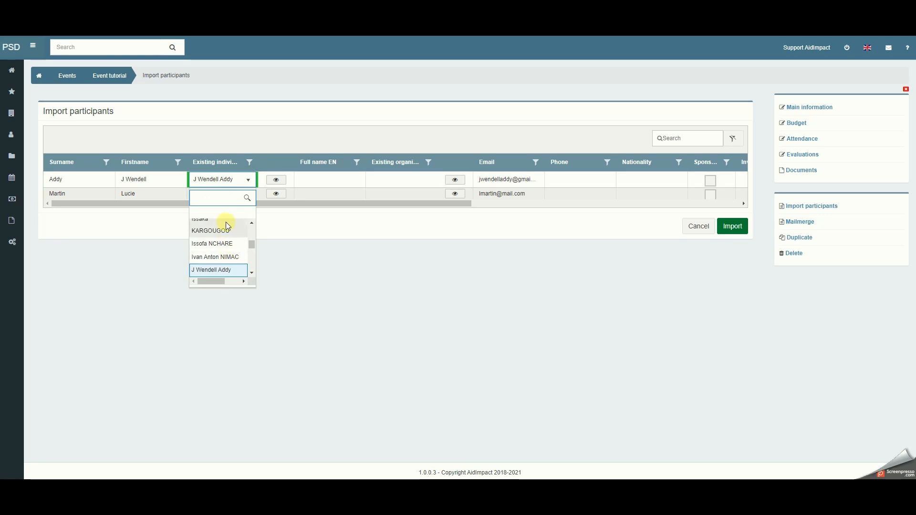
{"action": "left_click", "coordinate": [306, 272]}
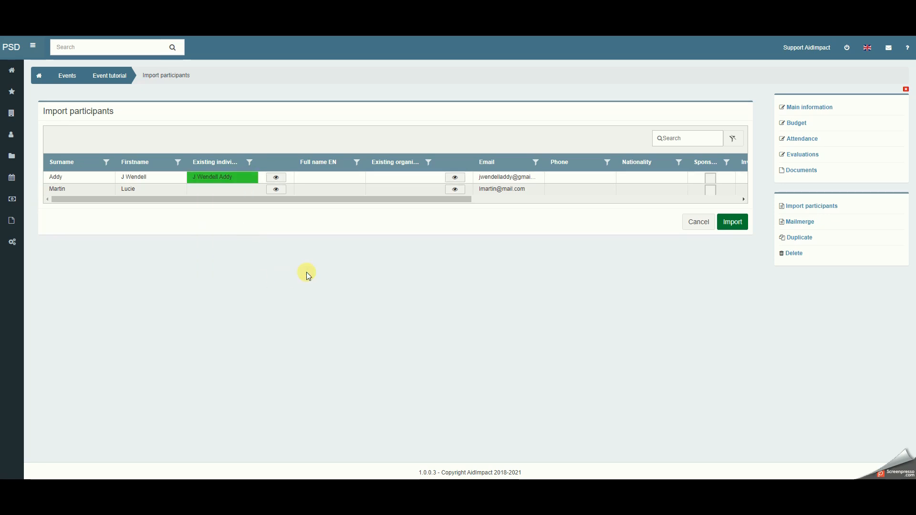
Check the existing organization options for the participant in the first row, leaving the full name and organization empty
{"action": "left_click", "coordinate": [314, 180]}
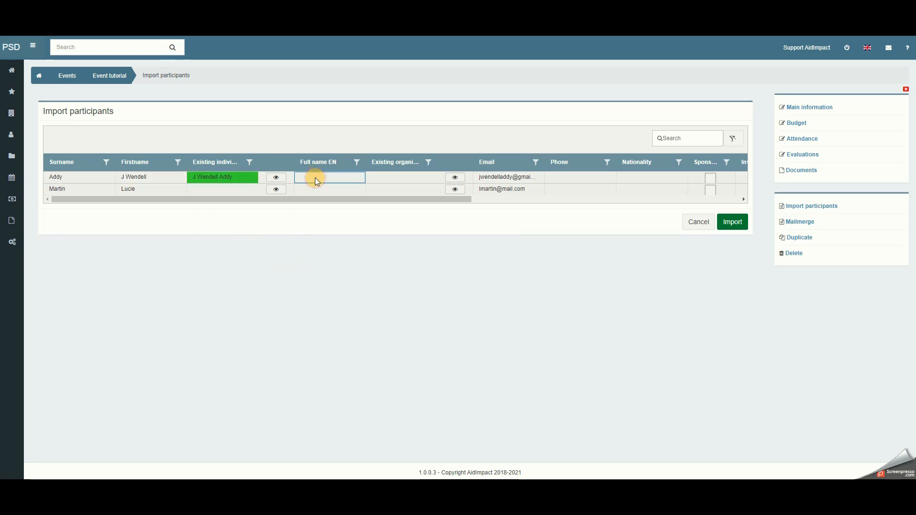
{"action": "left_click", "coordinate": [454, 178]}
{"action": "left_click", "coordinate": [405, 180]}
{"action": "scroll", "coordinate": [390, 242], "scroll_direction": "down", "scroll_amount": 3}
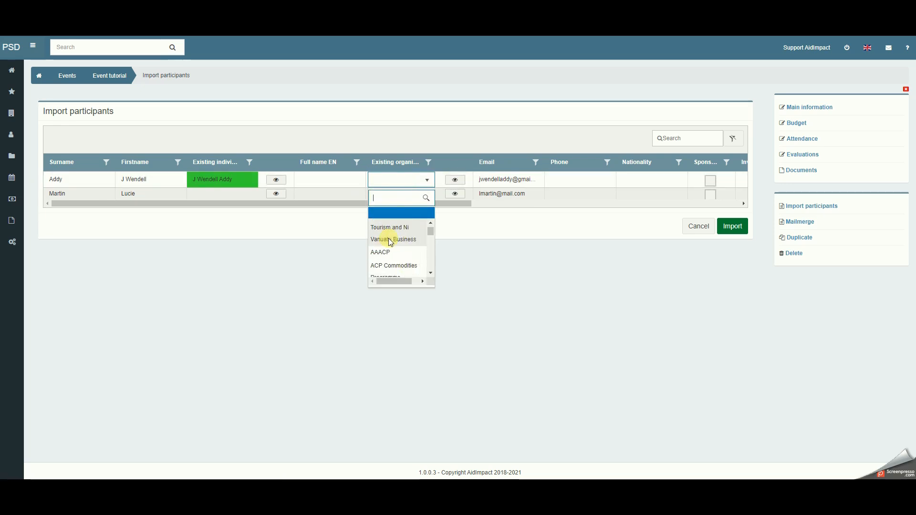
{"action": "scroll", "coordinate": [388, 250], "scroll_direction": "up", "scroll_amount": 3}
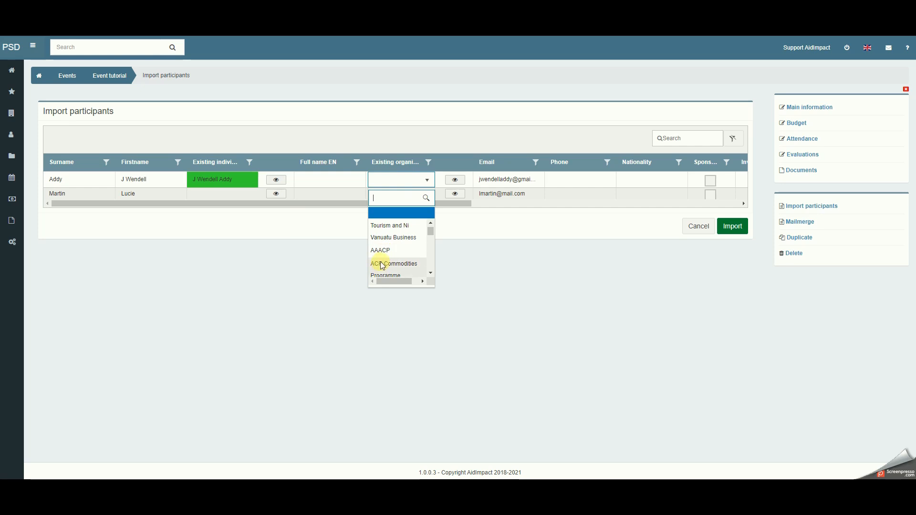
{"action": "left_click", "coordinate": [462, 259]}
Match the participant in the second row to the existing organization ADEFI
{"action": "left_click", "coordinate": [432, 192]}
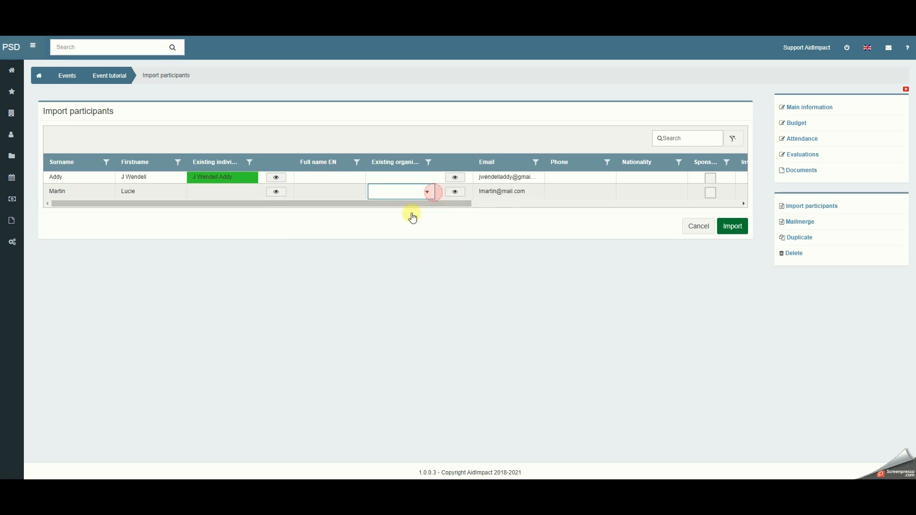
{"action": "left_click", "coordinate": [425, 192]}
{"action": "scroll", "coordinate": [392, 256], "scroll_direction": "down", "scroll_amount": 5}
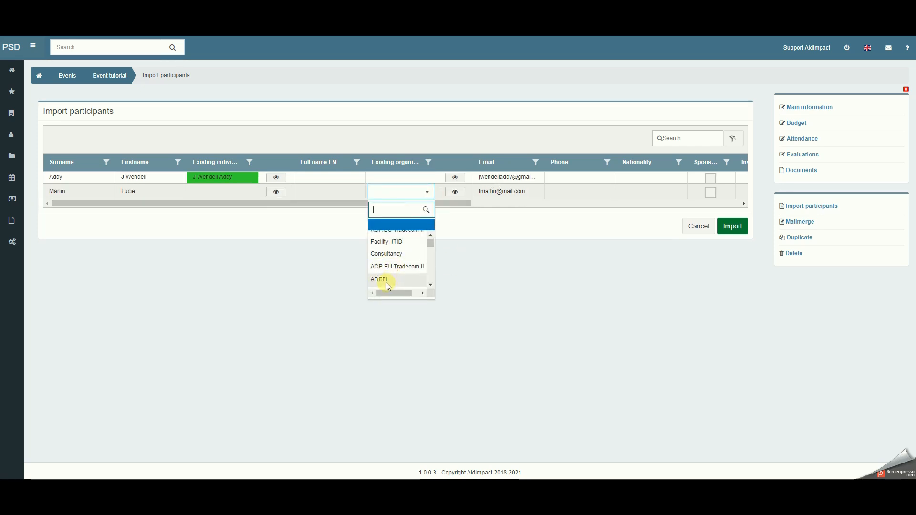
{"action": "left_click", "coordinate": [384, 280]}
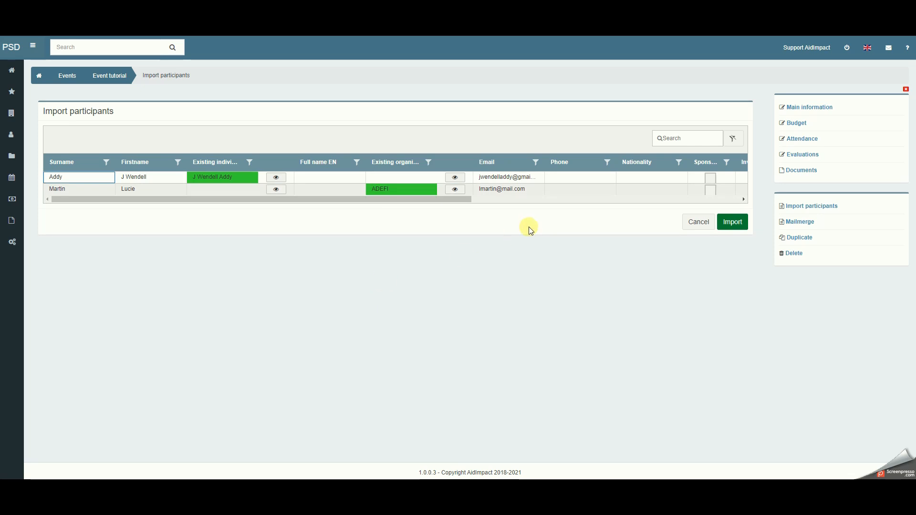
Open the second-row participant's email for editing and leave it as it is
{"action": "left_click_drag", "start_coordinate": [465, 198], "coordinate": [523, 198]}
{"action": "left_click", "coordinate": [418, 189]}
{"action": "double_click", "coordinate": [414, 189]}
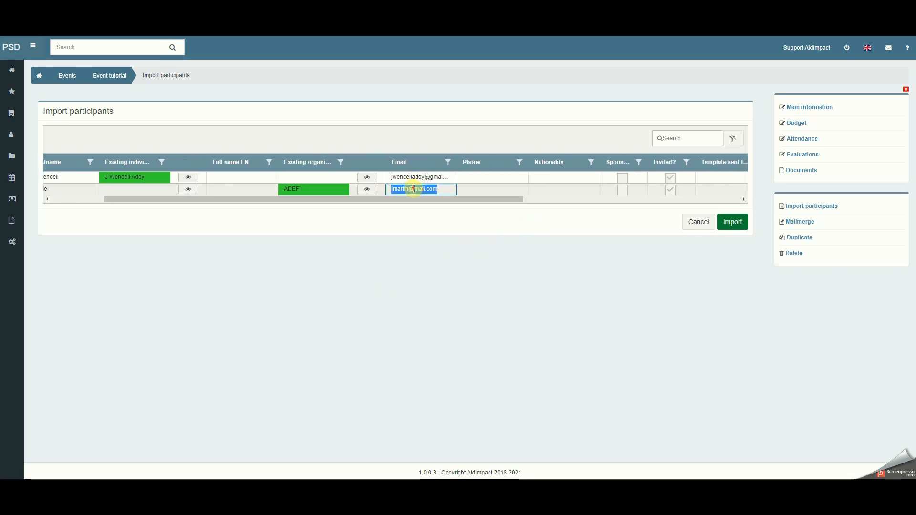
{"action": "left_click", "coordinate": [488, 208]}
Mark the participant in the second row as sponsored and as attendant
{"action": "left_click_drag", "start_coordinate": [470, 199], "coordinate": [613, 204]}
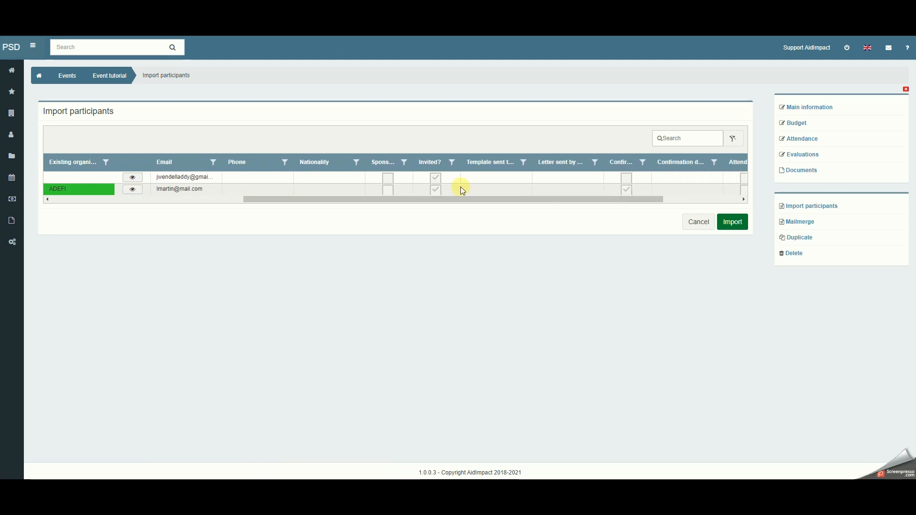
{"action": "left_click", "coordinate": [389, 189]}
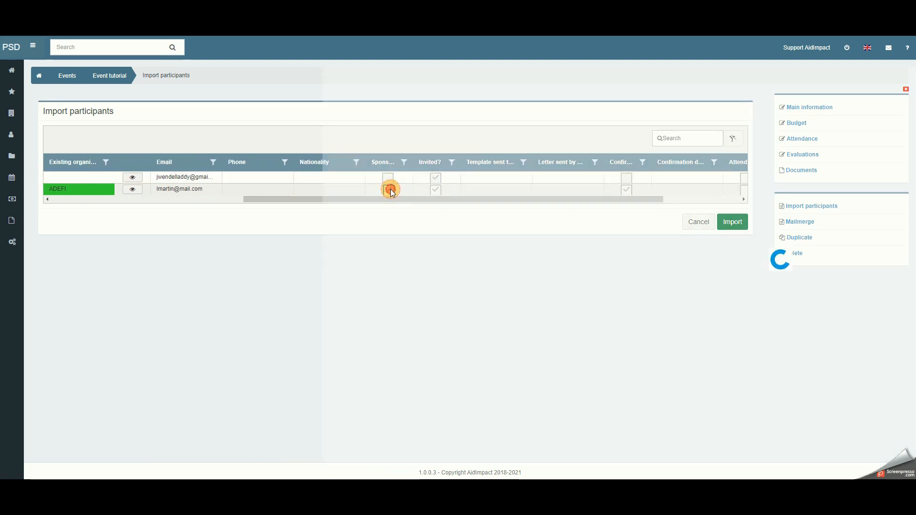
{"action": "left_click_drag", "start_coordinate": [399, 196], "coordinate": [768, 188]}
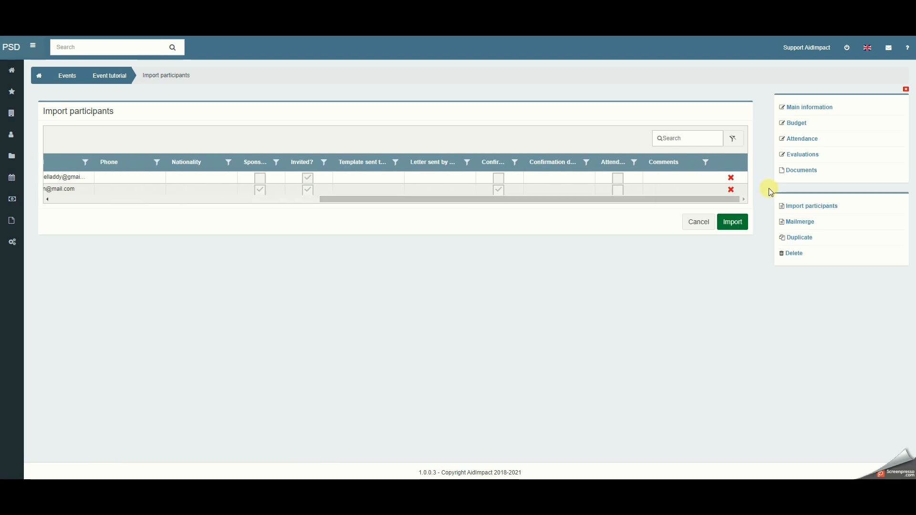
{"action": "left_click", "coordinate": [616, 190]}
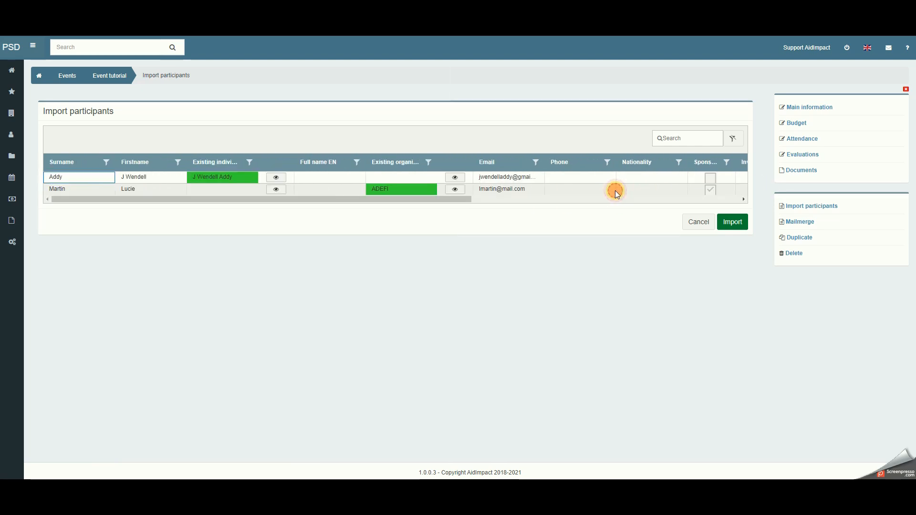
Review the remaining columns of the two matched participants, hiding the side menu, and import them into the event
{"action": "left_click_drag", "start_coordinate": [439, 201], "coordinate": [692, 203]}
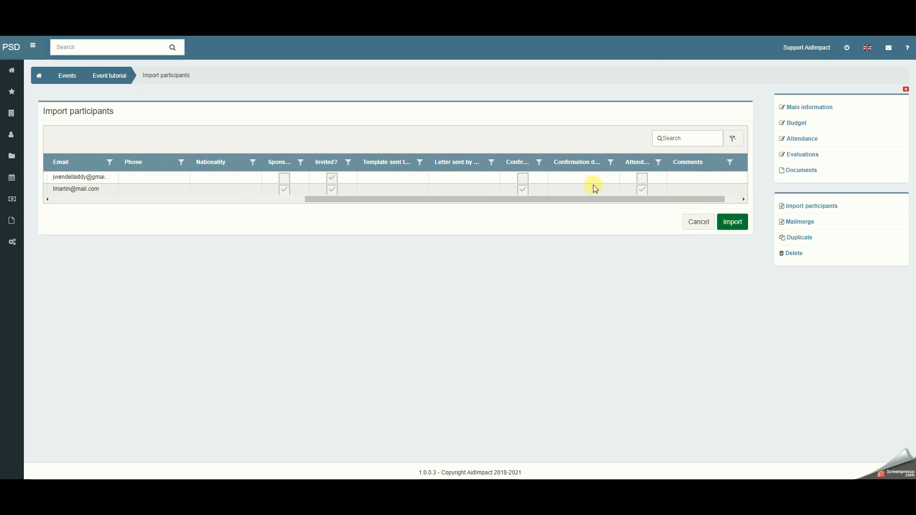
{"action": "left_click", "coordinate": [905, 90]}
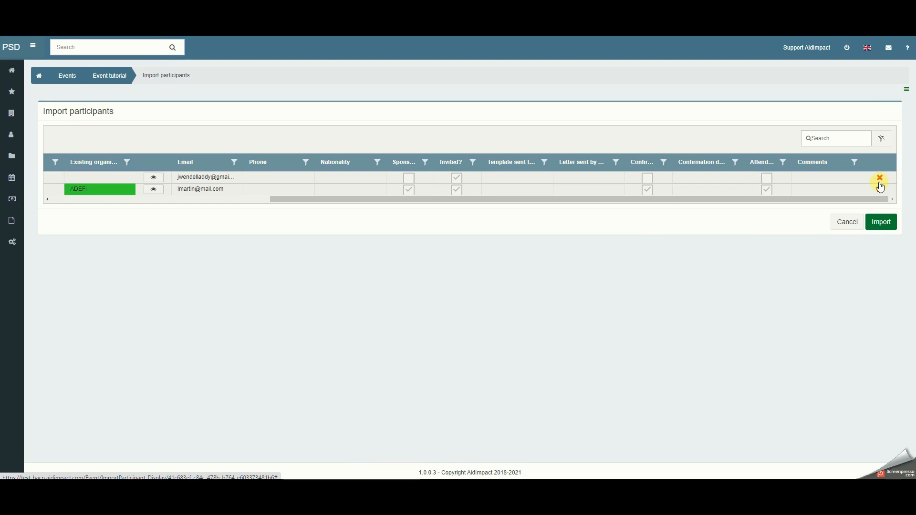
{"action": "left_click", "coordinate": [882, 223]}
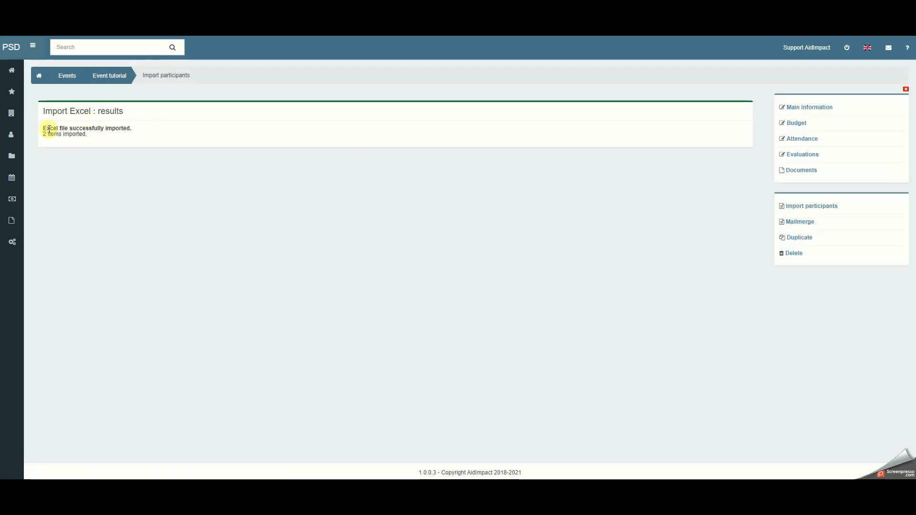
In the event's attendance list, set the confirmation date of the ADEFI participant to 25/08/2021
{"action": "left_click", "coordinate": [800, 139]}
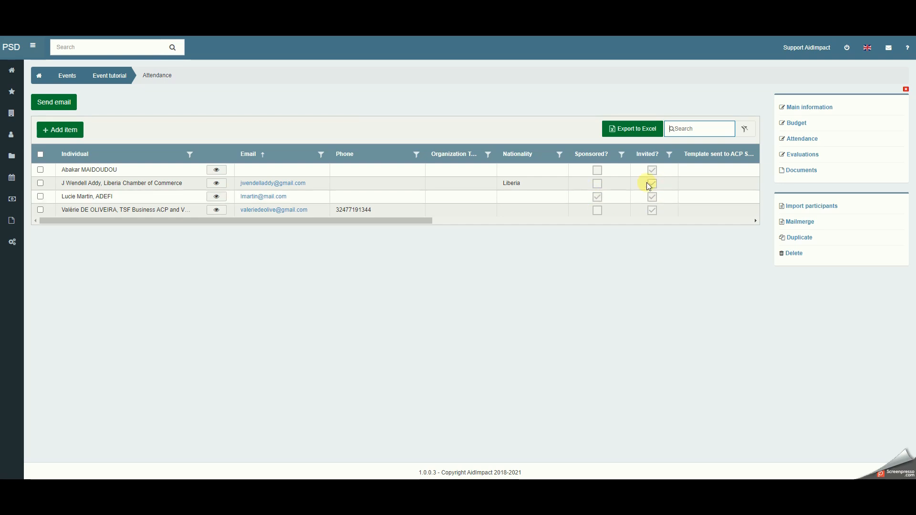
{"action": "left_click_drag", "start_coordinate": [418, 220], "coordinate": [715, 220]}
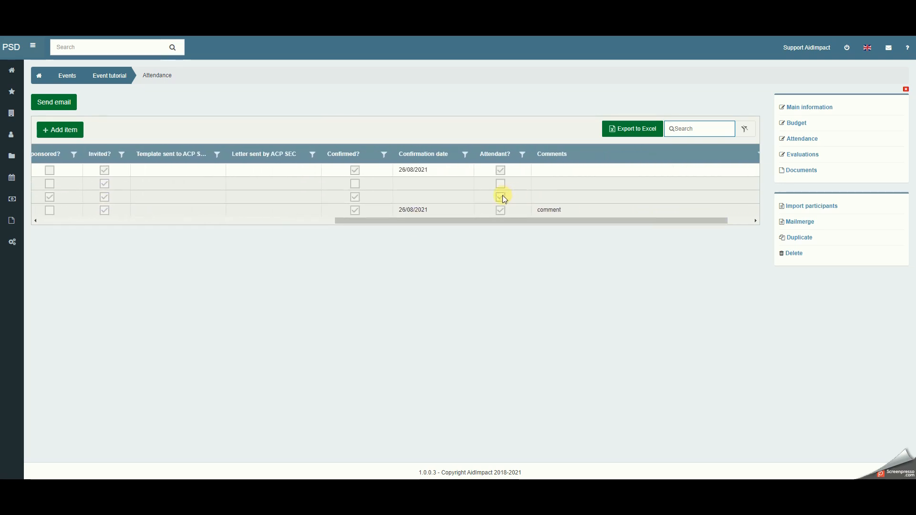
{"action": "left_click", "coordinate": [427, 198]}
{"action": "left_click", "coordinate": [468, 201]}
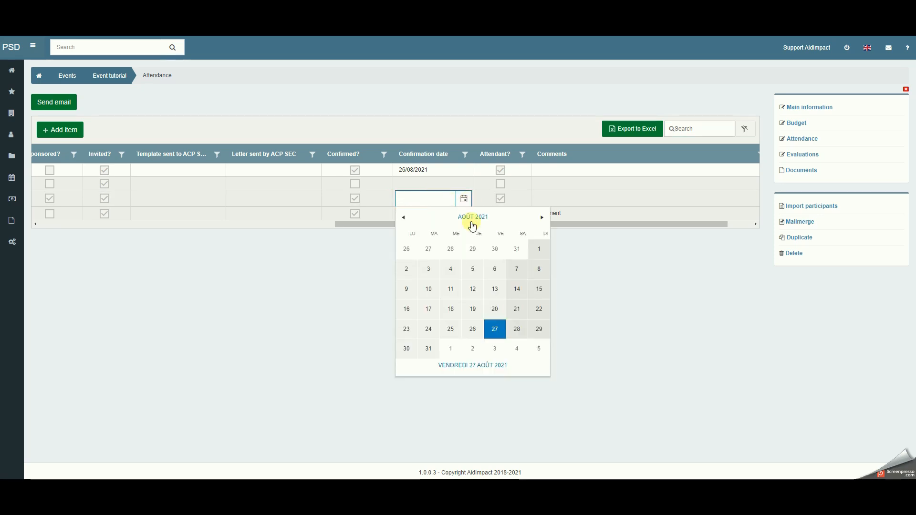
{"action": "left_click", "coordinate": [448, 328]}
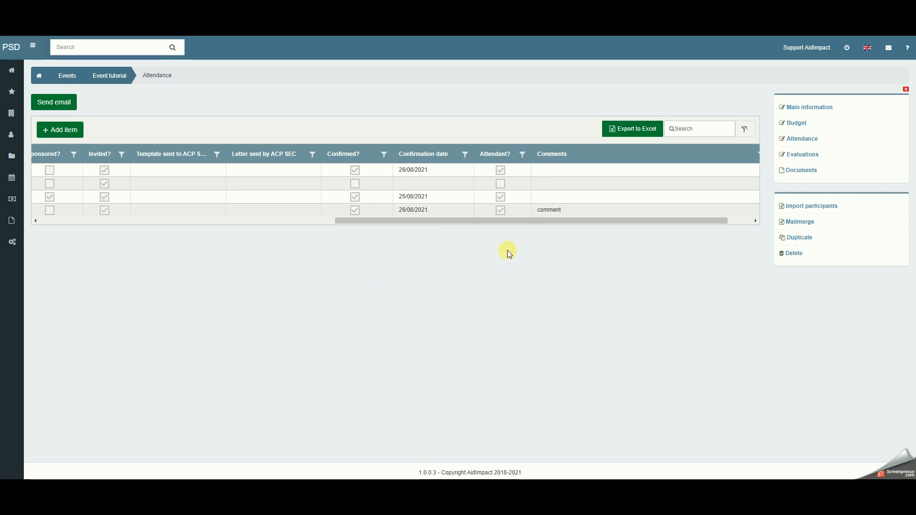
Open Manage participants for events and select the individuals in the second, fifth and sixth rows
{"action": "left_click_drag", "start_coordinate": [508, 223], "coordinate": [82, 183]}
{"action": "mouse_move", "coordinate": [10, 158]}
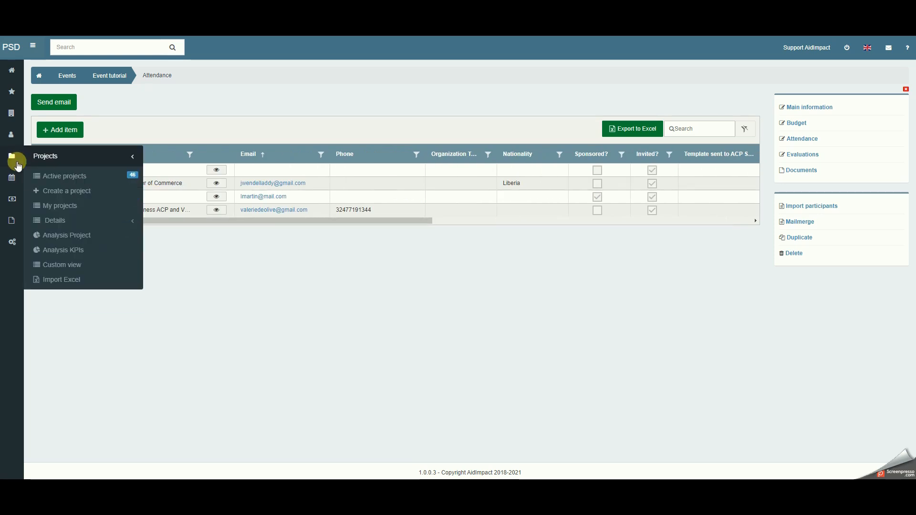
{"action": "mouse_move", "coordinate": [10, 178]}
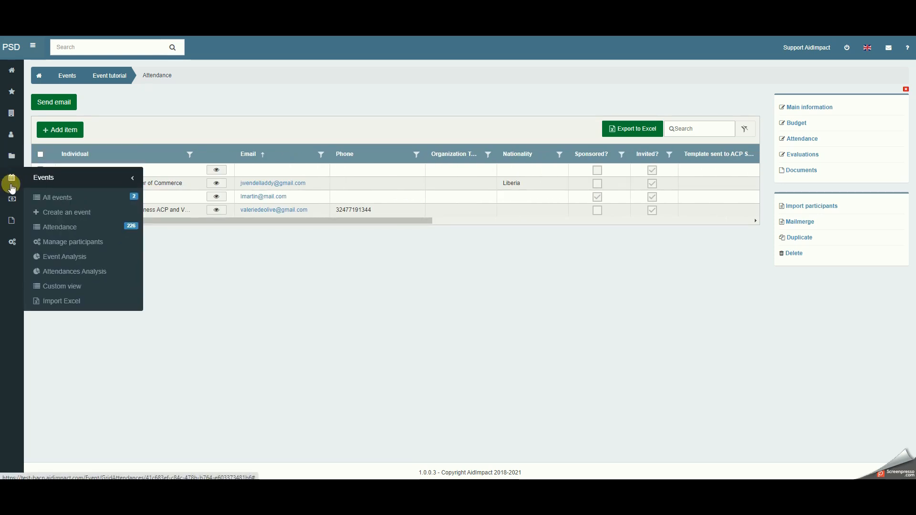
{"action": "left_click", "coordinate": [78, 249]}
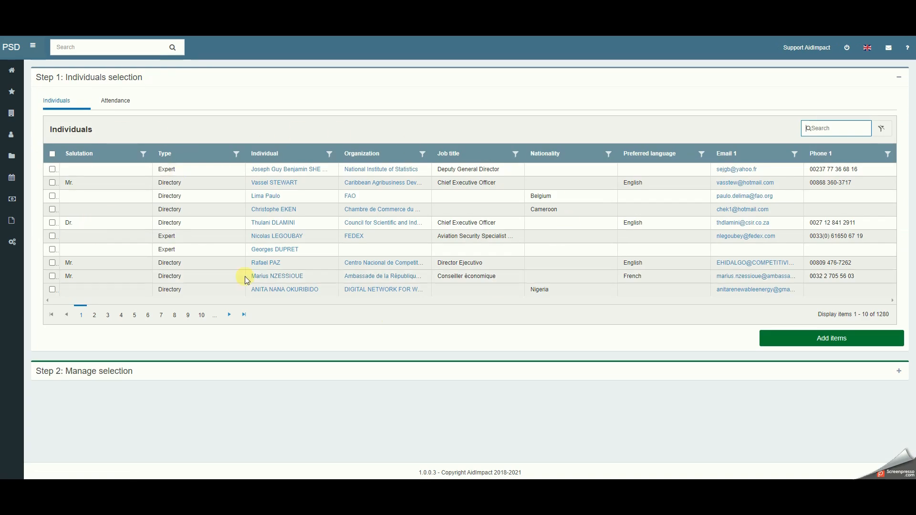
{"action": "left_click", "coordinate": [52, 182]}
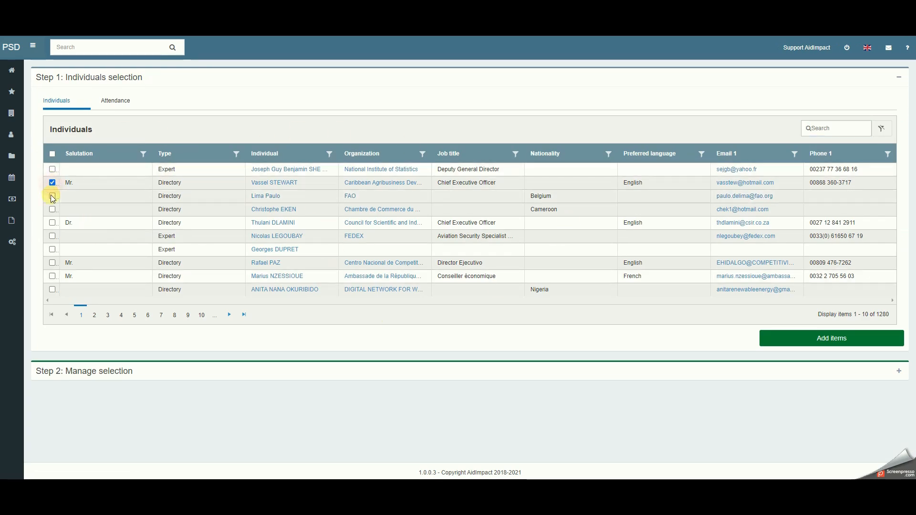
{"action": "left_click", "coordinate": [52, 222]}
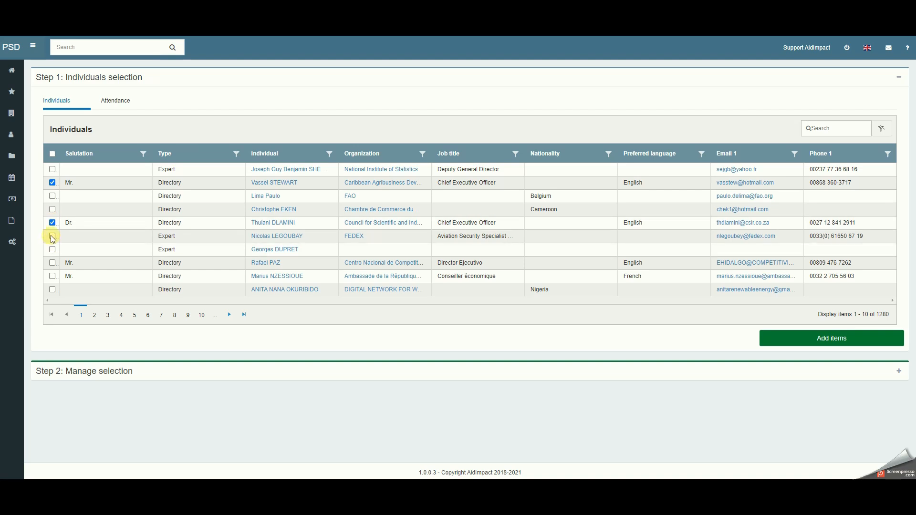
{"action": "left_click", "coordinate": [52, 237]}
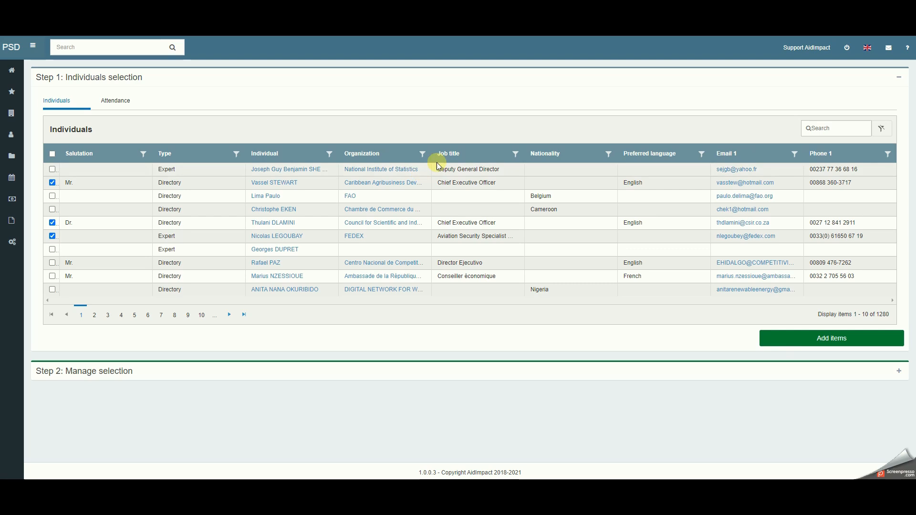
Filter the individuals by organization containing "Fedex" and clear the filter again
{"action": "left_click", "coordinate": [422, 155]}
{"action": "left_click", "coordinate": [437, 201]}
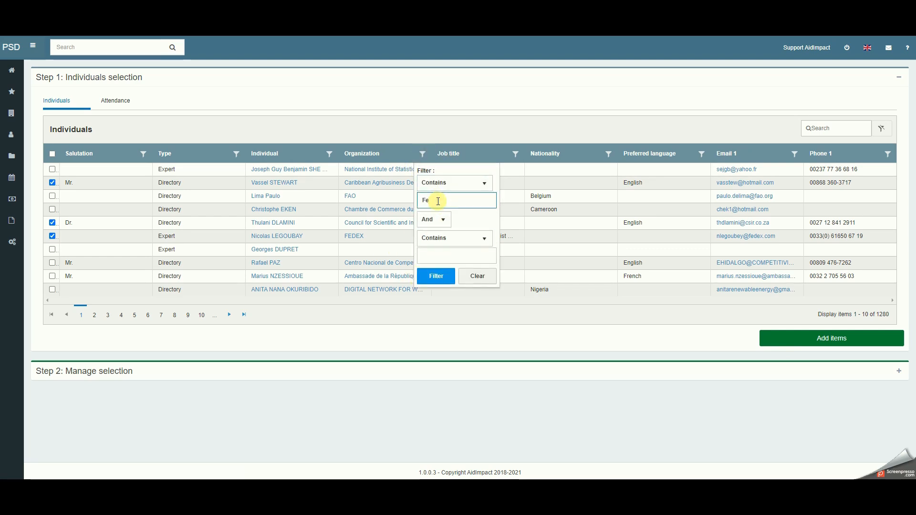
{"action": "type", "text": "Fedex"}
{"action": "key", "text": "Return"}
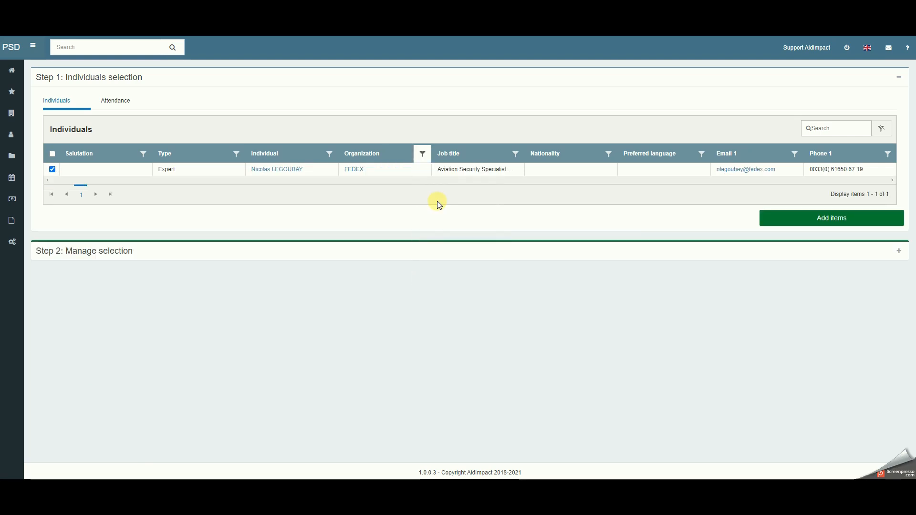
{"action": "left_click", "coordinate": [423, 154]}
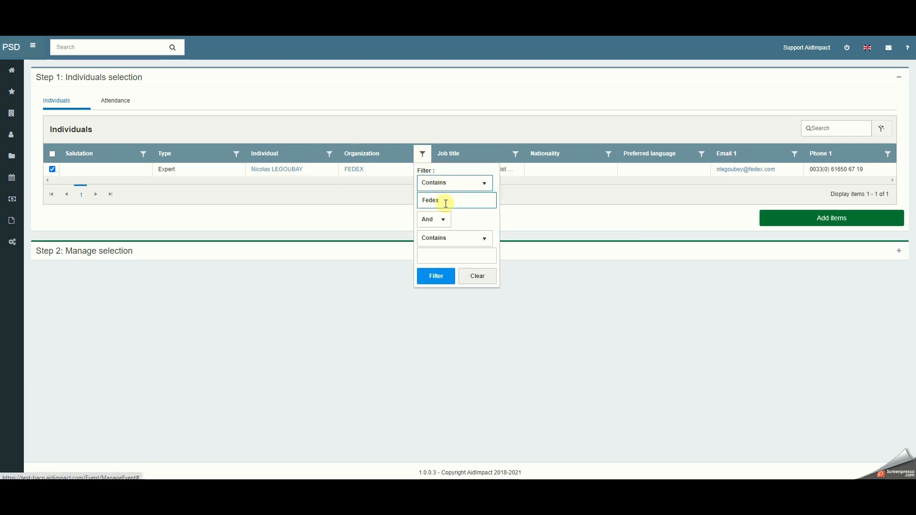
{"action": "left_click", "coordinate": [475, 277]}
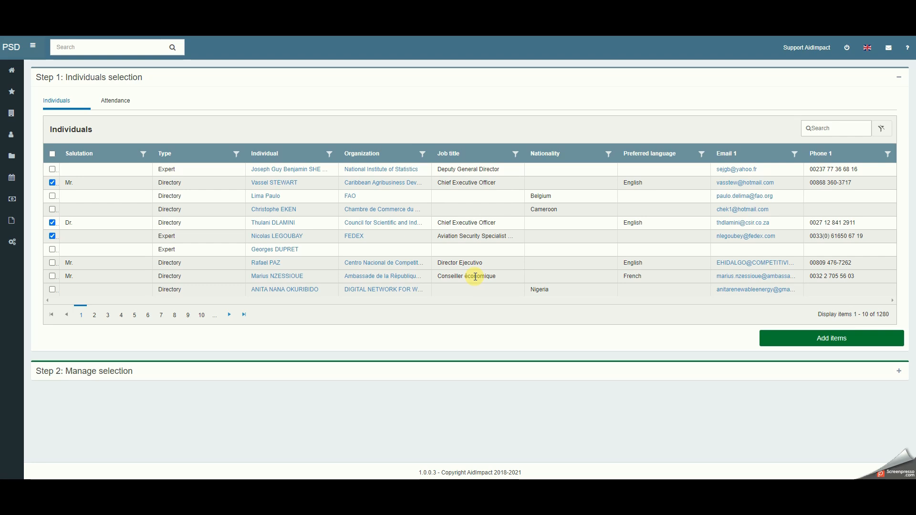
Look at the Attendance list, return to the individuals and add the selected ones for managing
{"action": "left_click", "coordinate": [126, 105]}
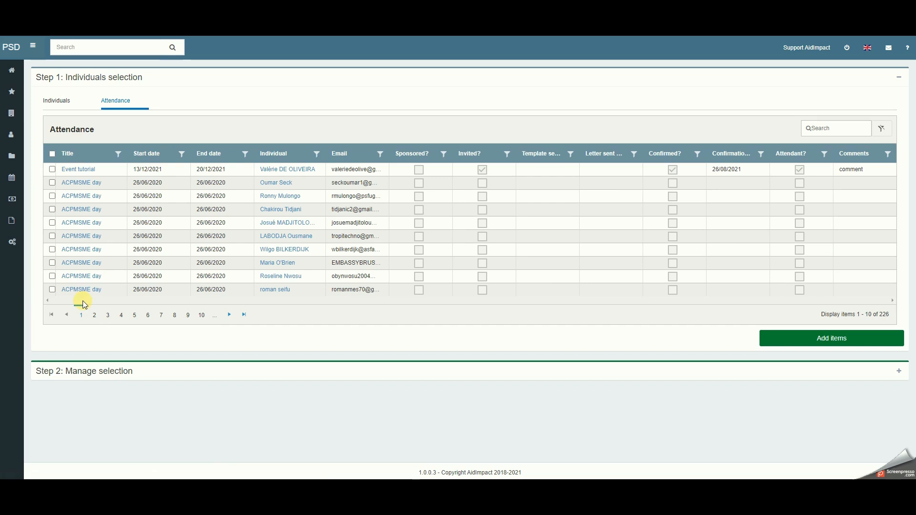
{"action": "left_click", "coordinate": [65, 100]}
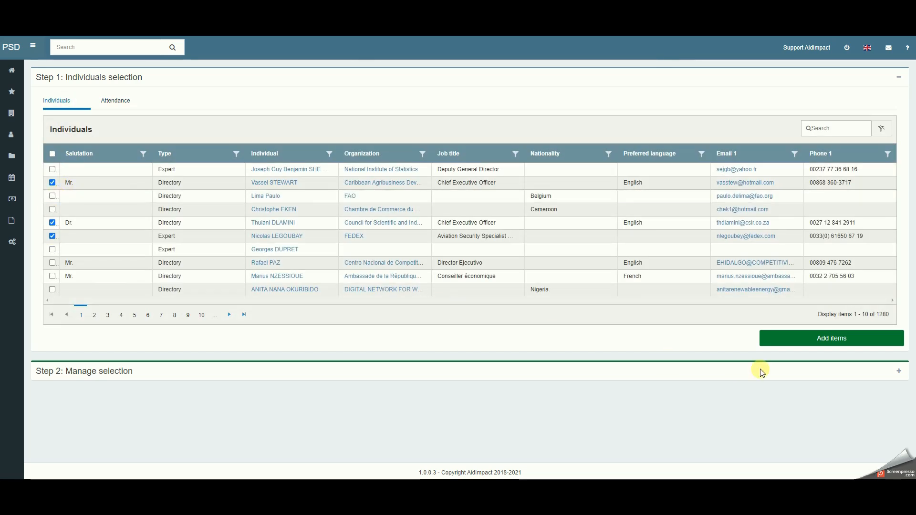
{"action": "left_click", "coordinate": [786, 339]}
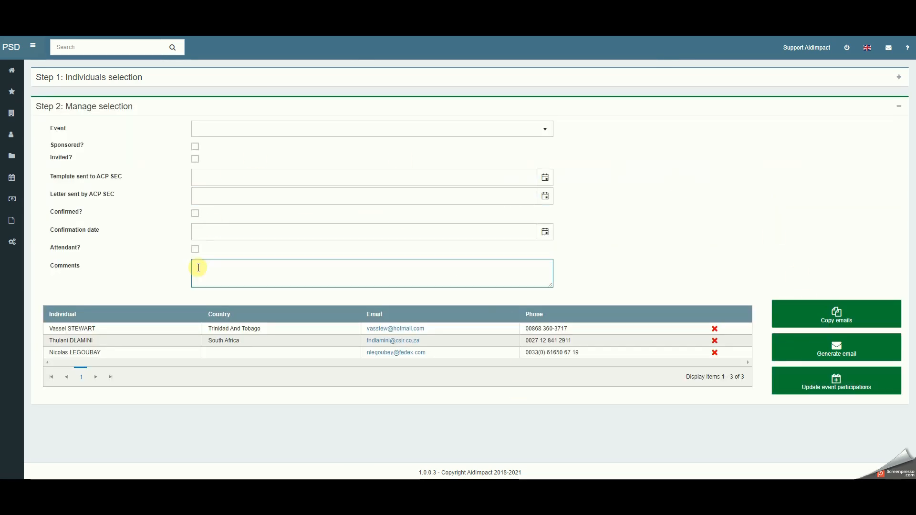
Choose Event tutorial as the event and mark the selected individuals as invited
{"action": "left_click", "coordinate": [232, 130]}
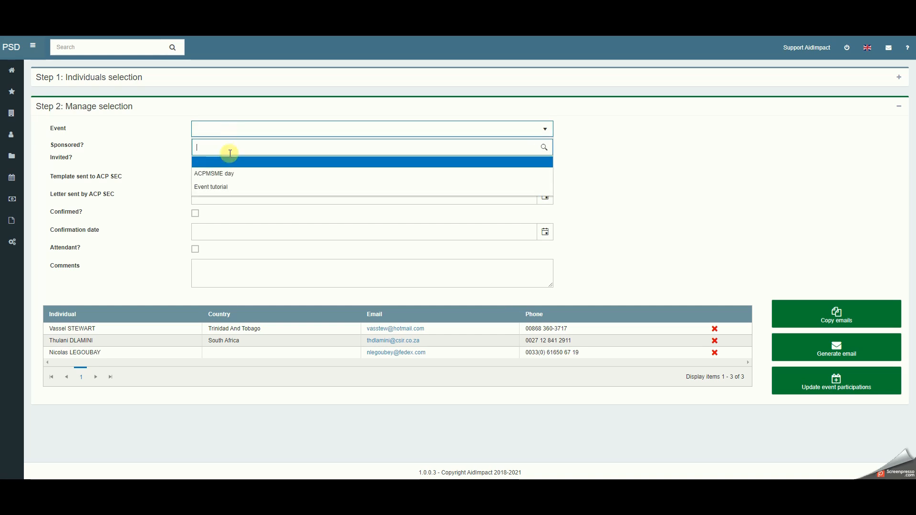
{"action": "left_click", "coordinate": [226, 186]}
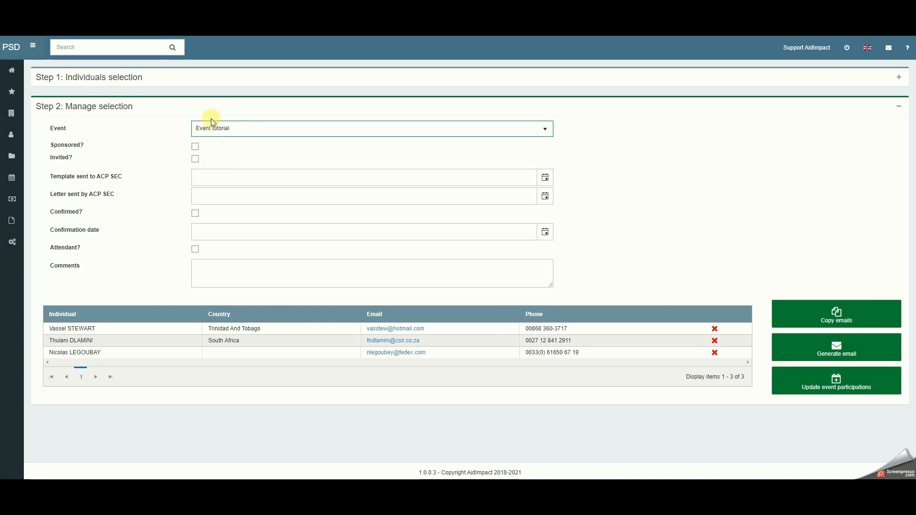
{"action": "left_click", "coordinate": [195, 160]}
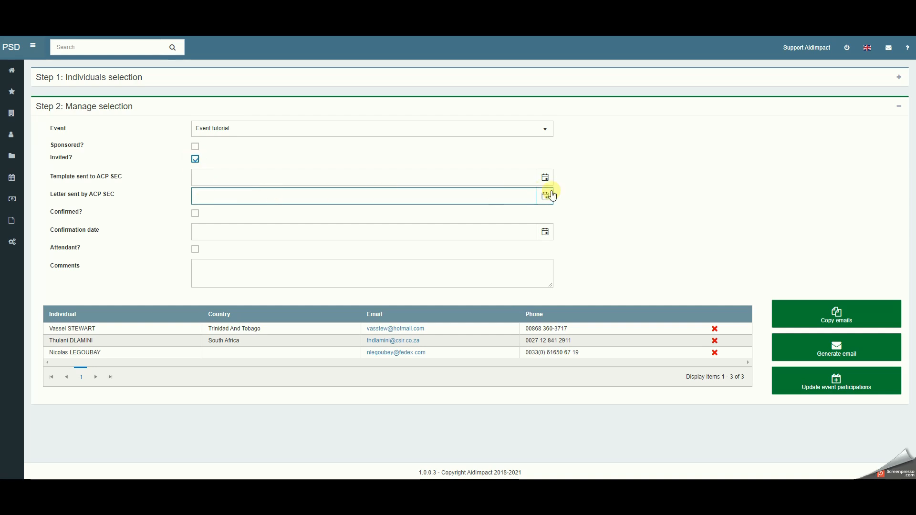
Set the ACP SEC template date to 02/08/2021 and letter date to 03/08/2021, and update the selection's event participations
{"action": "left_click", "coordinate": [545, 177]}
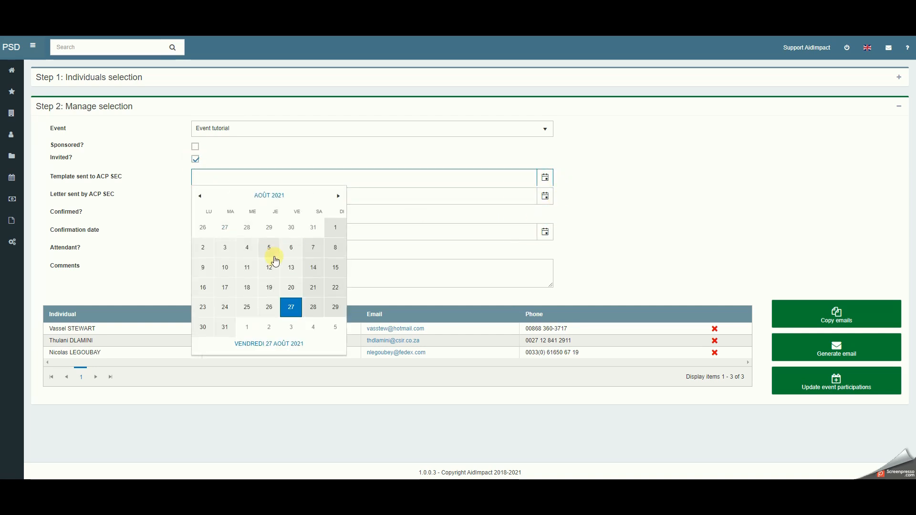
{"action": "left_click", "coordinate": [203, 247]}
{"action": "left_click", "coordinate": [545, 196]}
{"action": "left_click", "coordinate": [228, 265]}
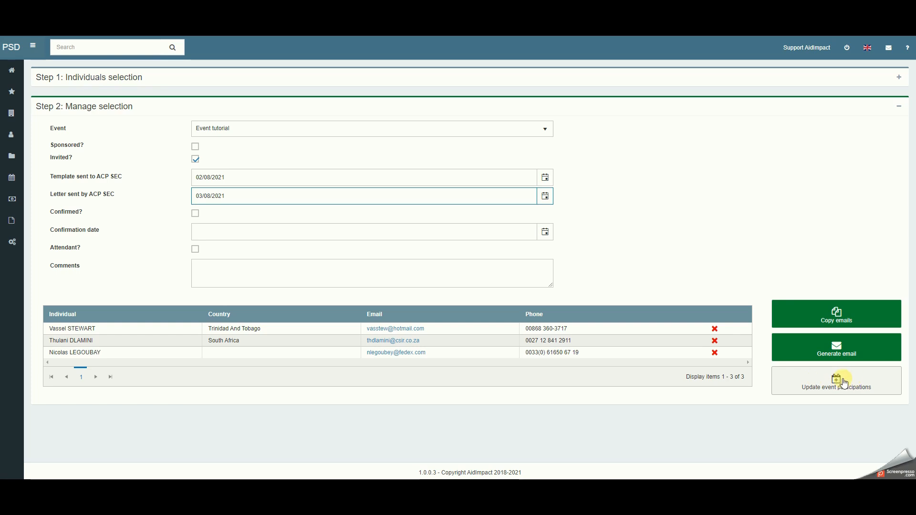
{"action": "left_click", "coordinate": [843, 383]}
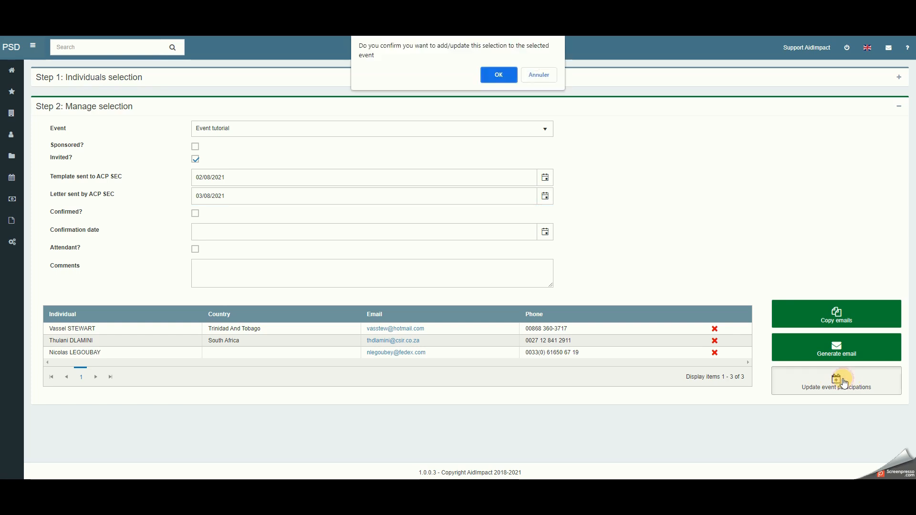
{"action": "left_click", "coordinate": [501, 76]}
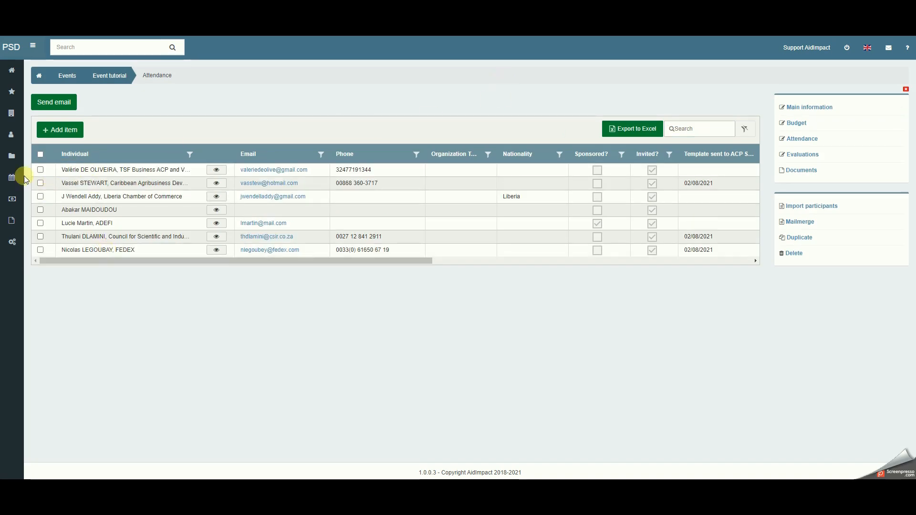
Reopen Manage participants for events and add the individuals in the first two rows for managing
{"action": "mouse_move", "coordinate": [12, 177]}
{"action": "left_click", "coordinate": [57, 247]}
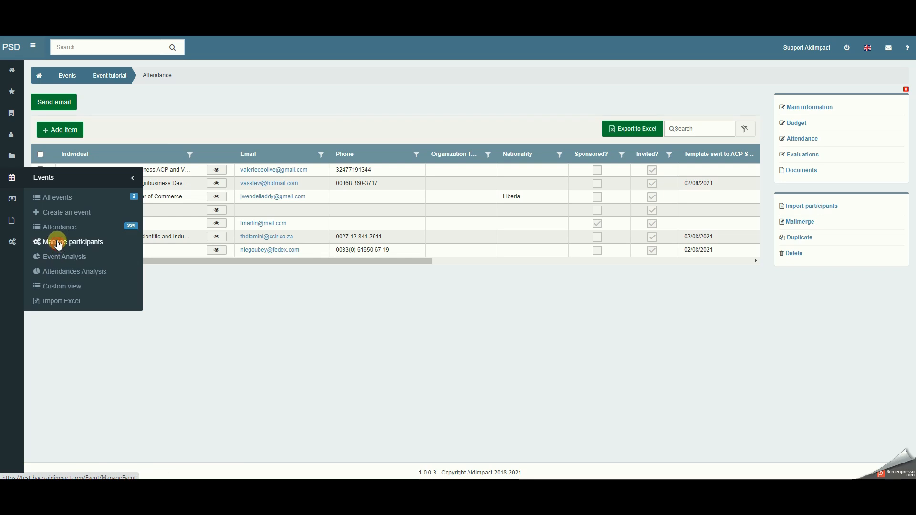
{"action": "left_click", "coordinate": [53, 169]}
{"action": "left_click", "coordinate": [53, 183]}
{"action": "left_click", "coordinate": [798, 338]}
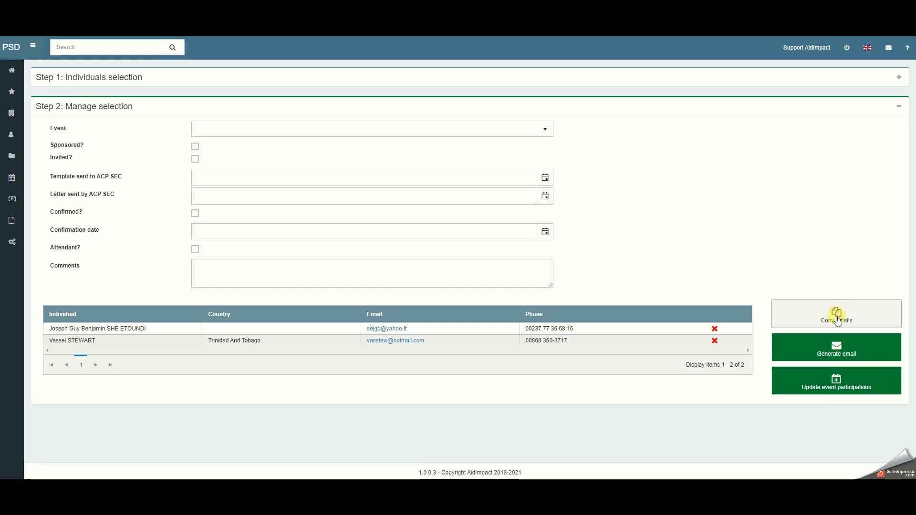
Copy the email addresses of the two selected individuals to the clipboard
{"action": "left_click", "coordinate": [835, 314]}
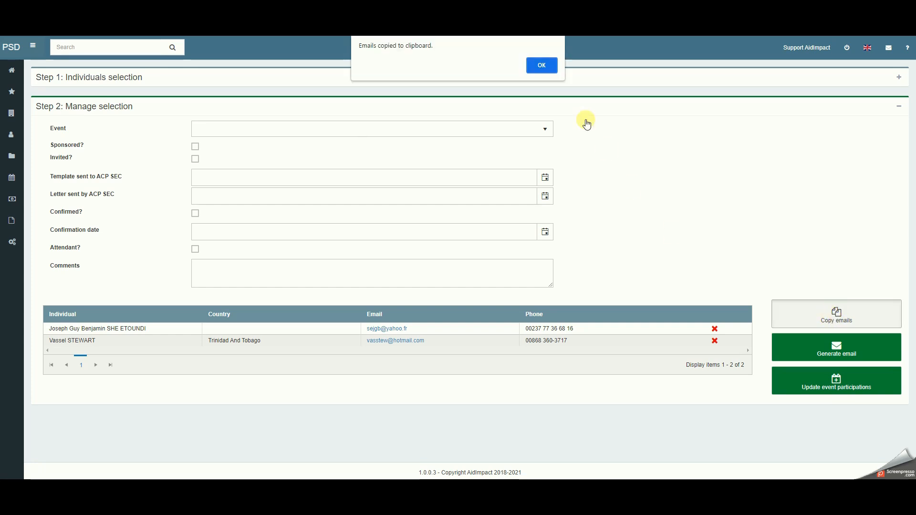
{"action": "left_click", "coordinate": [545, 65]}
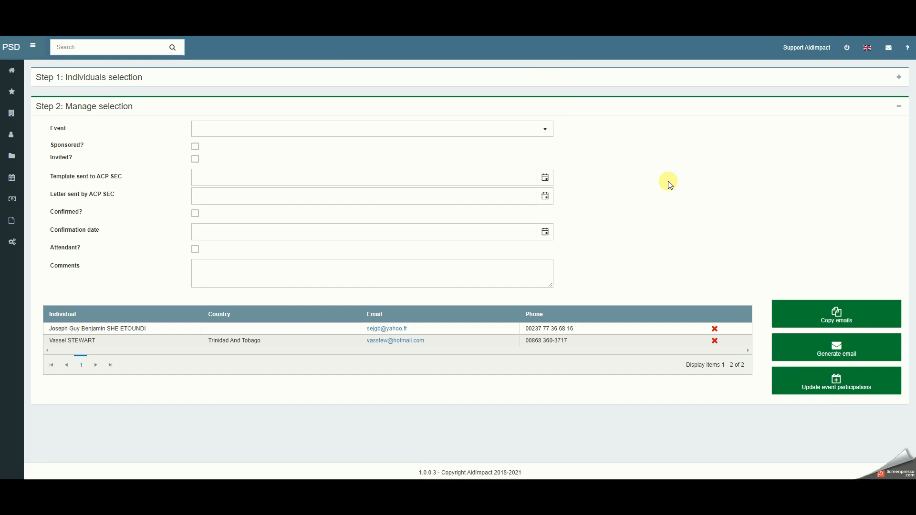
Generate an email to the two individuals, open mail.msg in Outlook and paste the copied addresses into its body
{"action": "left_click", "coordinate": [834, 345]}
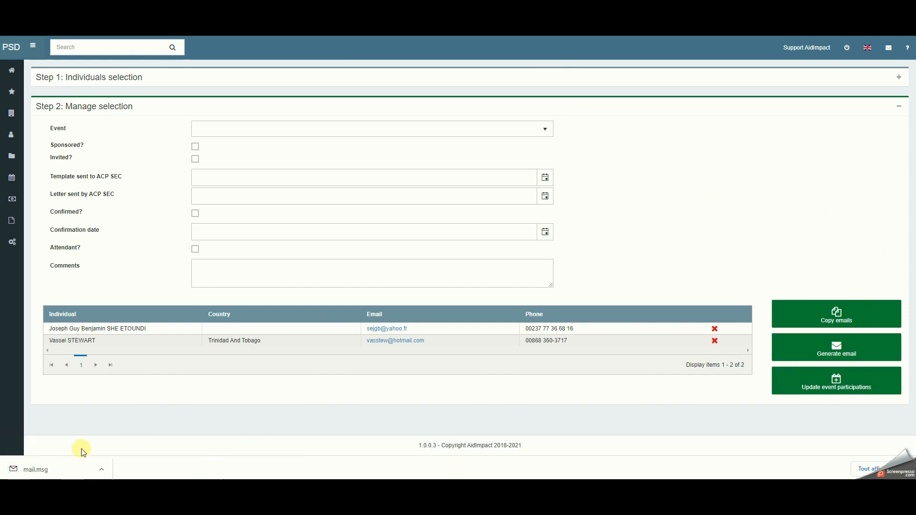
{"action": "left_click", "coordinate": [72, 469]}
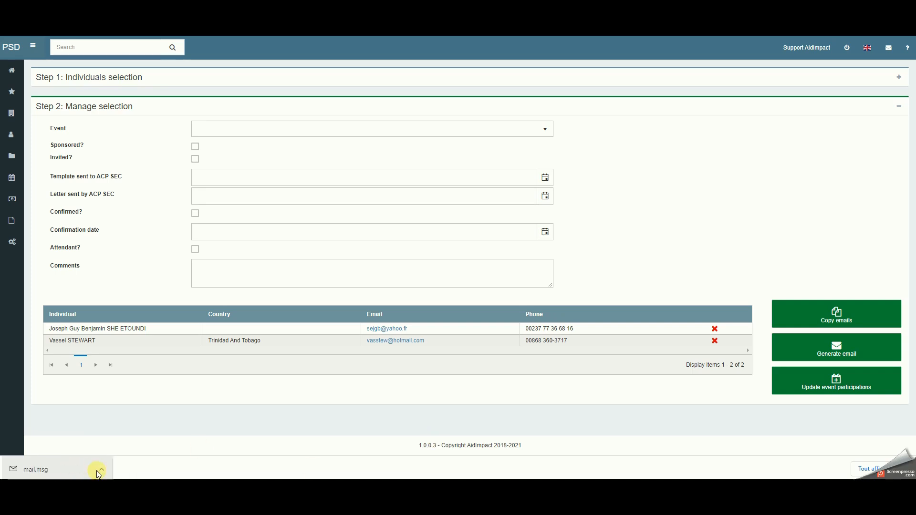
{"action": "left_click", "coordinate": [119, 461]}
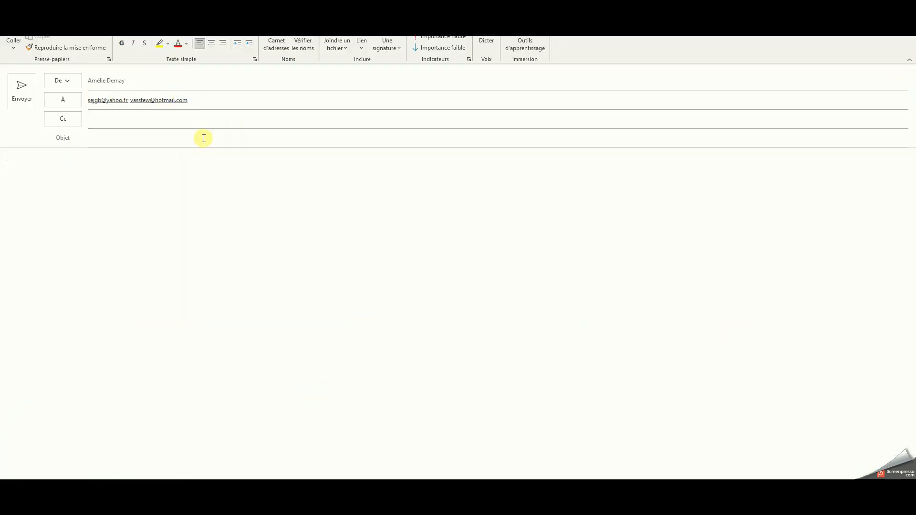
{"action": "right_click", "coordinate": [55, 178]}
{"action": "left_click", "coordinate": [85, 229]}
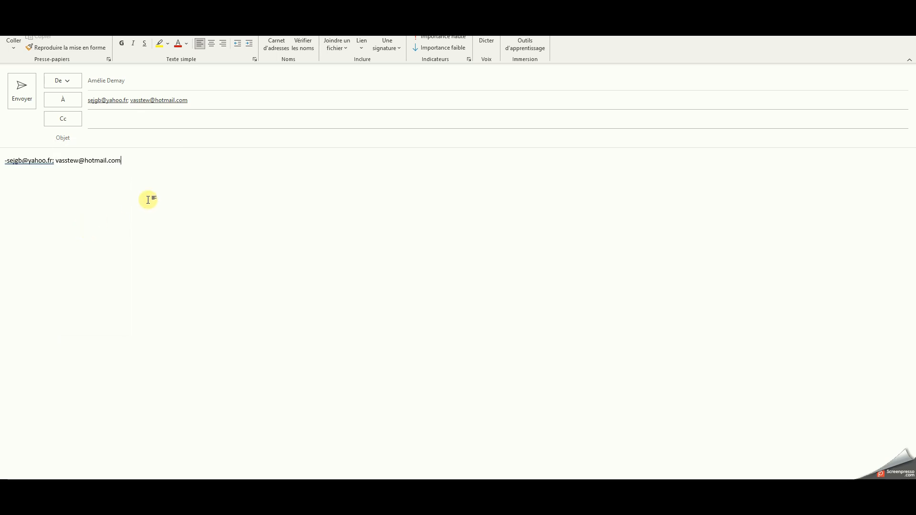